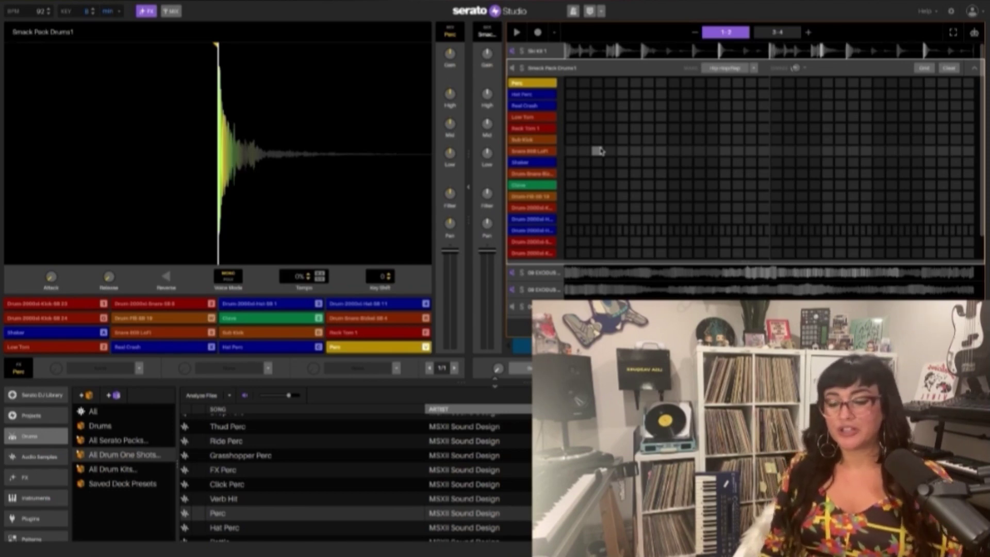
# Step: Browse all Serato packs, then the drum kits, then the individual drum one-shots
pyautogui.click(101, 443)
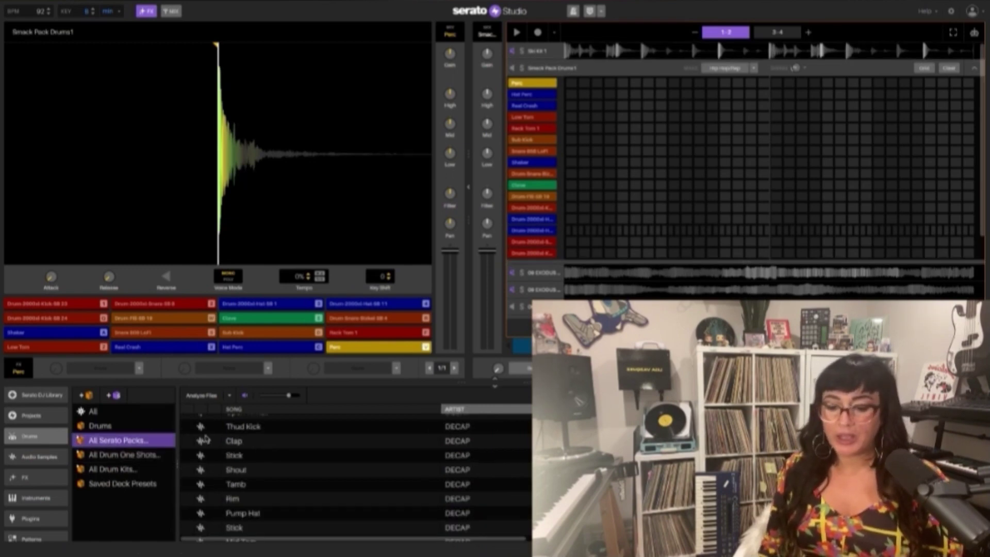
pyautogui.click(152, 470)
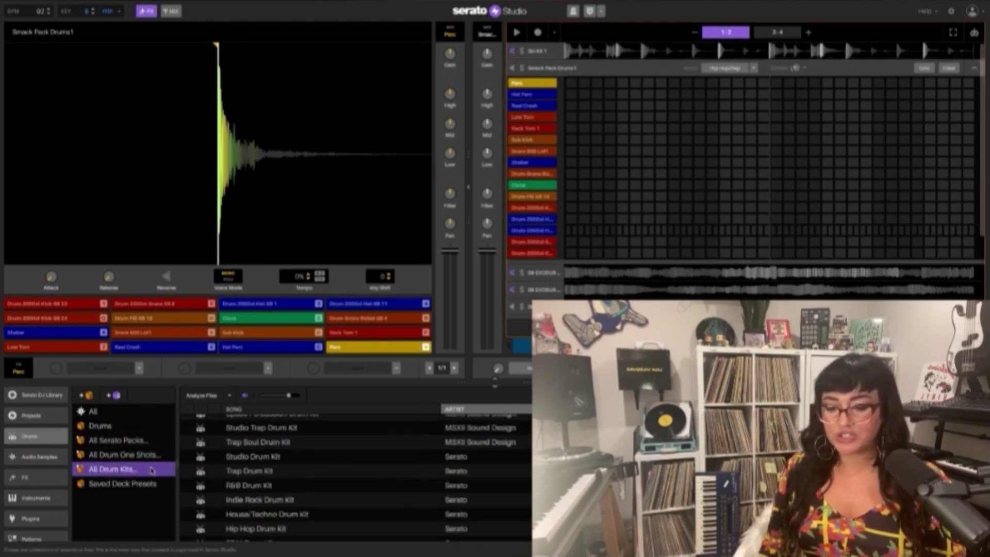
pyautogui.click(150, 450)
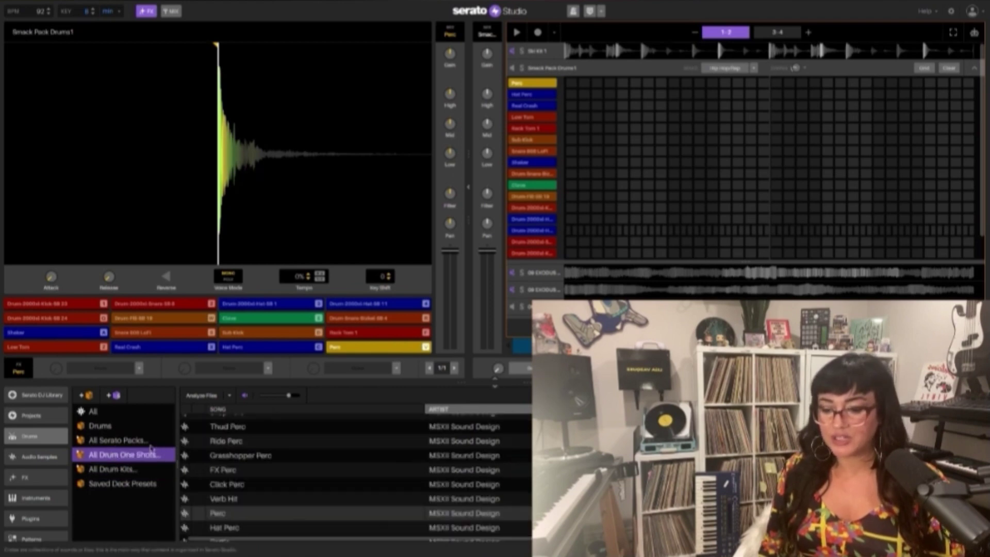
# Step: Audition perc one-shots: Verb Hit, Click, Grasshopper, Ride, Drop, Hit and Rattle Perc
pyautogui.click(202, 456)
pyautogui.click(225, 496)
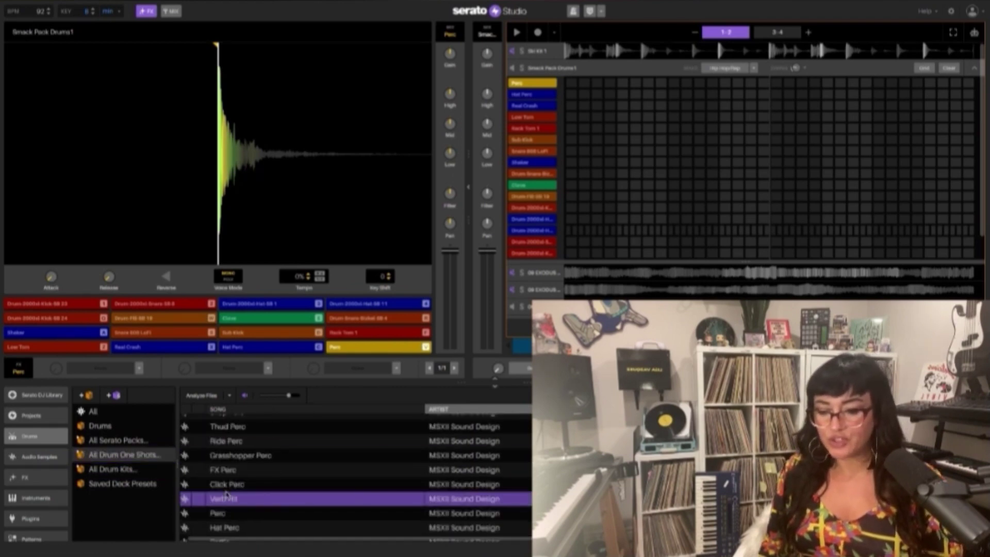
pyautogui.click(226, 487)
pyautogui.click(225, 458)
pyautogui.click(224, 443)
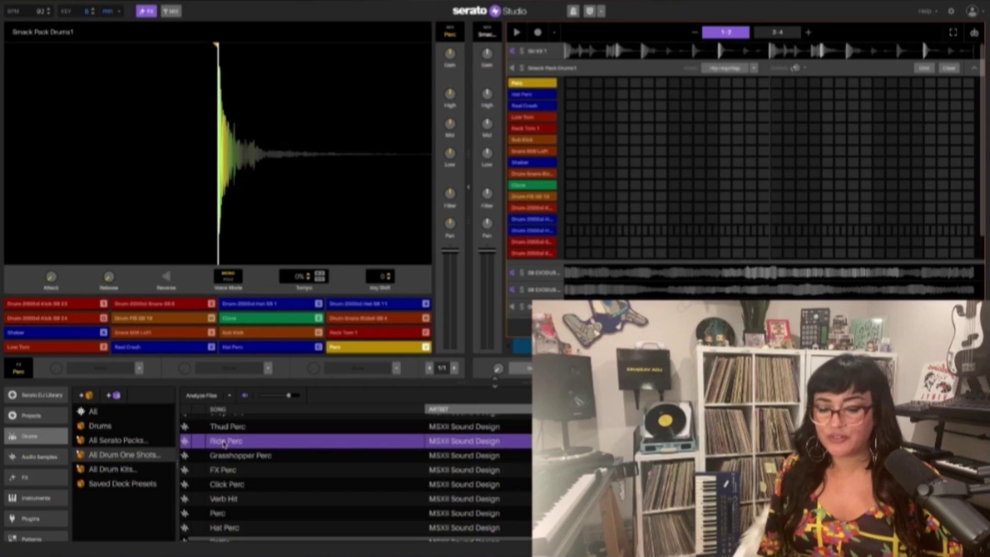
pyautogui.scroll(-5, 224, 444)
pyautogui.click(237, 469)
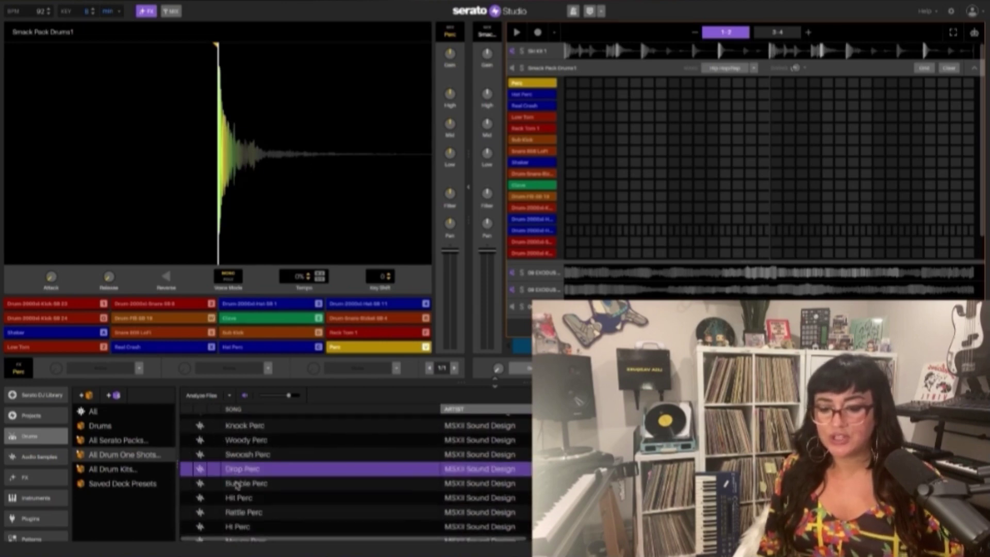
pyautogui.click(240, 498)
pyautogui.click(240, 517)
# Step: Audition Boom Perc and Snare further down, then settle on Closed Hi Hat 808
pyautogui.scroll(-10, 240, 518)
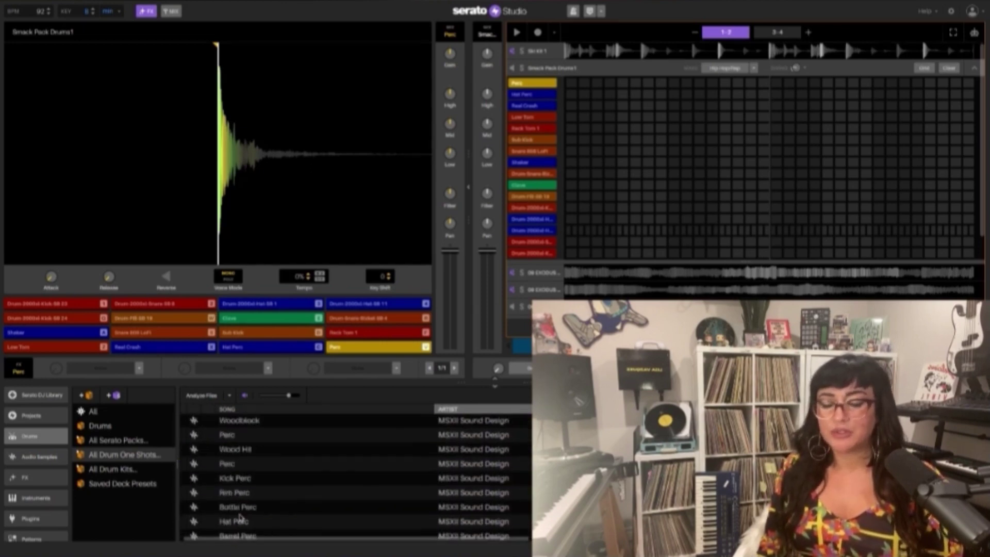
pyautogui.scroll(-10, 240, 518)
pyautogui.click(233, 479)
pyautogui.click(231, 450)
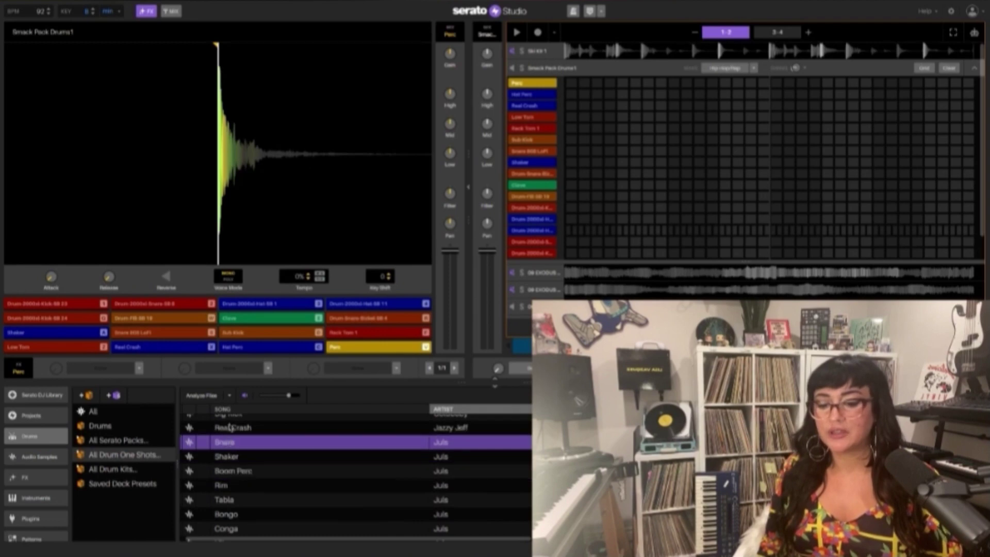
pyautogui.click(228, 422)
pyautogui.press('Up')
pyautogui.press('Up')
pyautogui.press('Up')
pyautogui.press('Up')
pyautogui.press('Up')
pyautogui.press('Up')
pyautogui.press('Up')
pyautogui.press('Up')
pyautogui.press('Up')
pyautogui.press('Up')
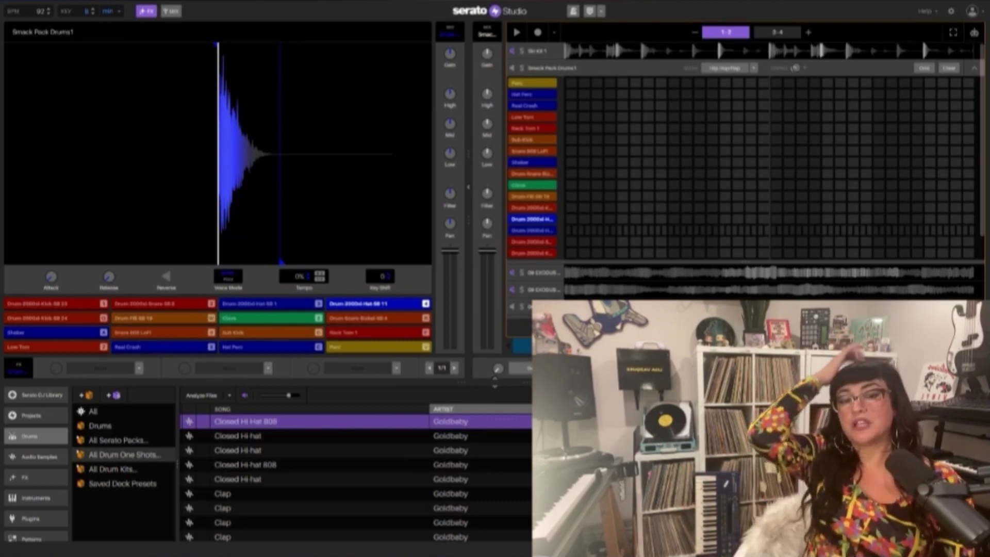
pyautogui.press('3')
pyautogui.press('q')
pyautogui.press('w')
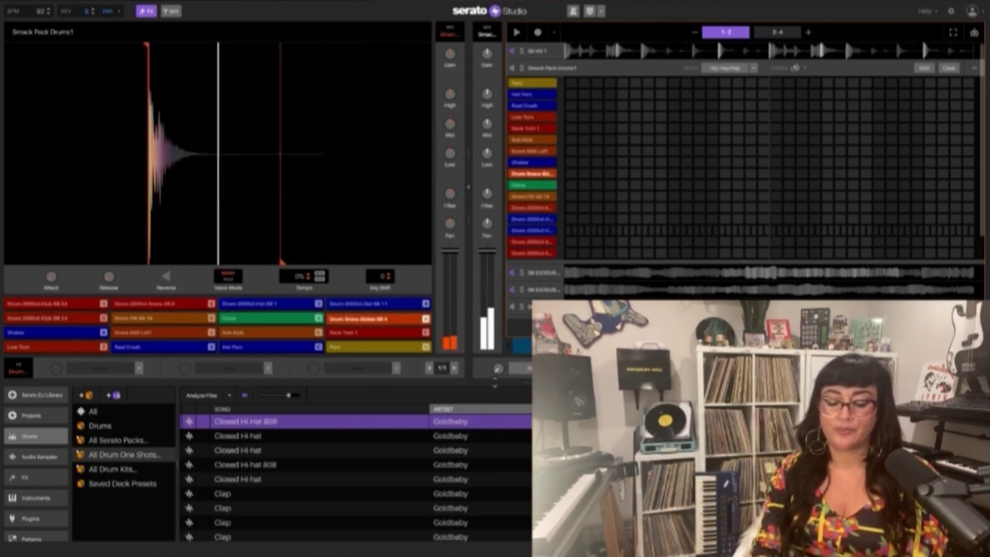
pyautogui.press('s')
pyautogui.press('z')
pyautogui.press('c')
pyautogui.press('v')
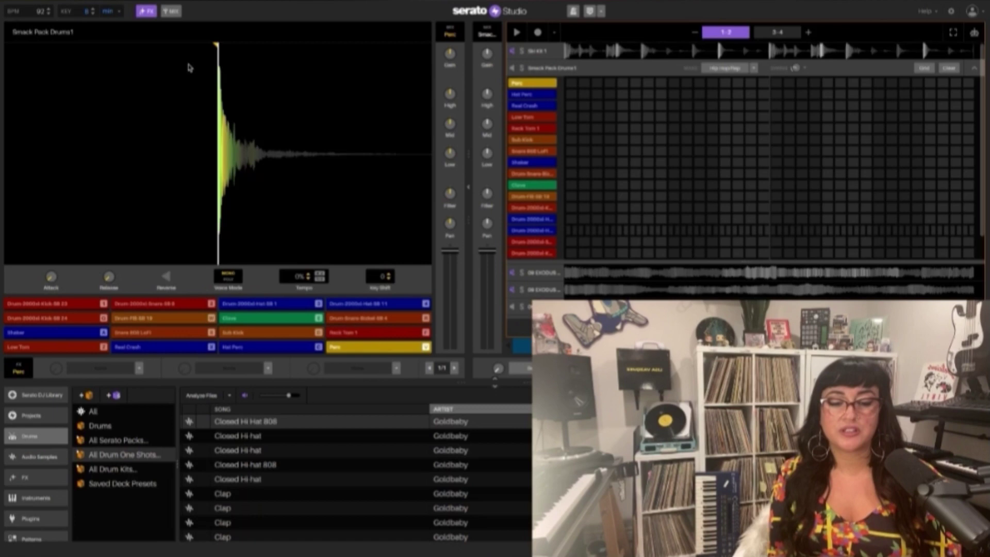
# Step: Load the Hip Hop/Trap example beat and give it 21% swing while playing it back
pyautogui.click(722, 70)
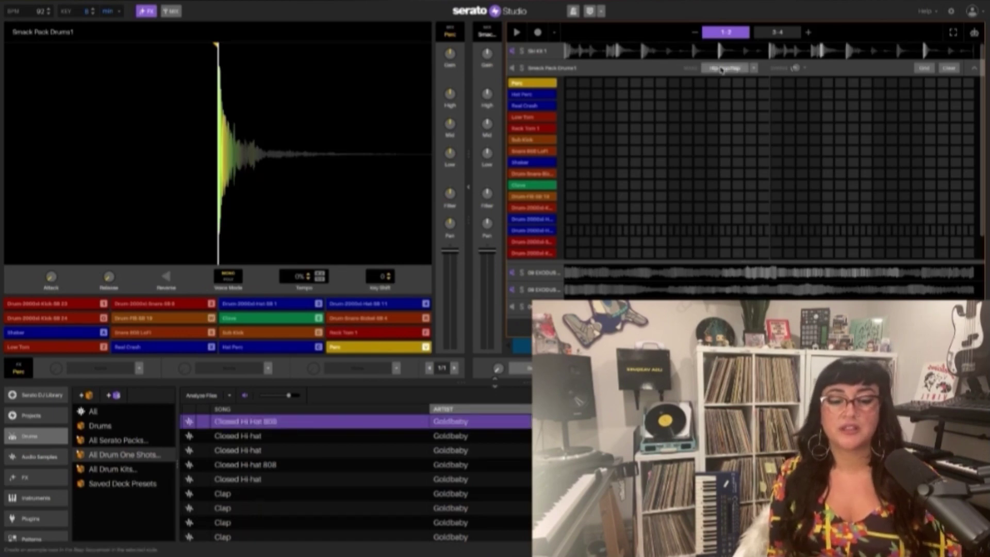
pyautogui.click(722, 69)
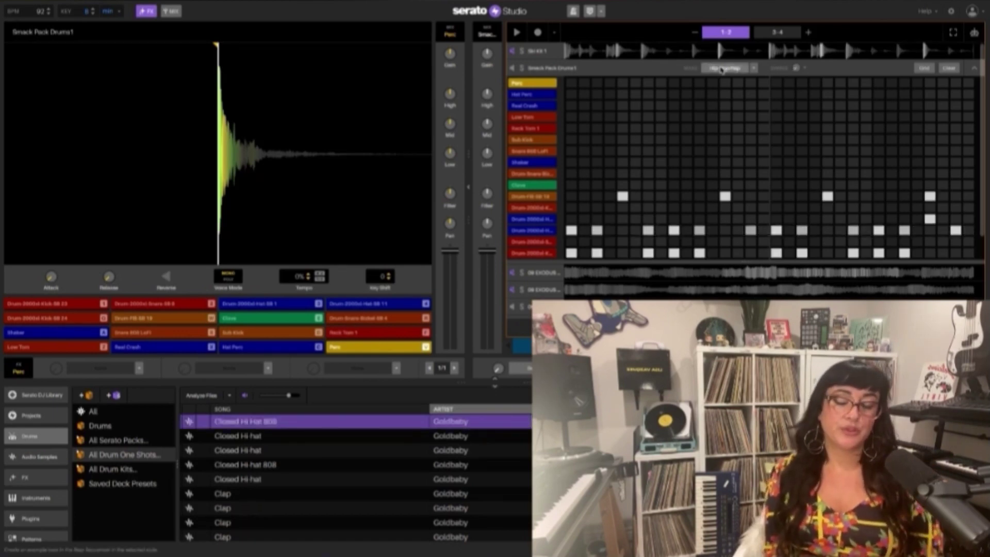
pyautogui.press('space')
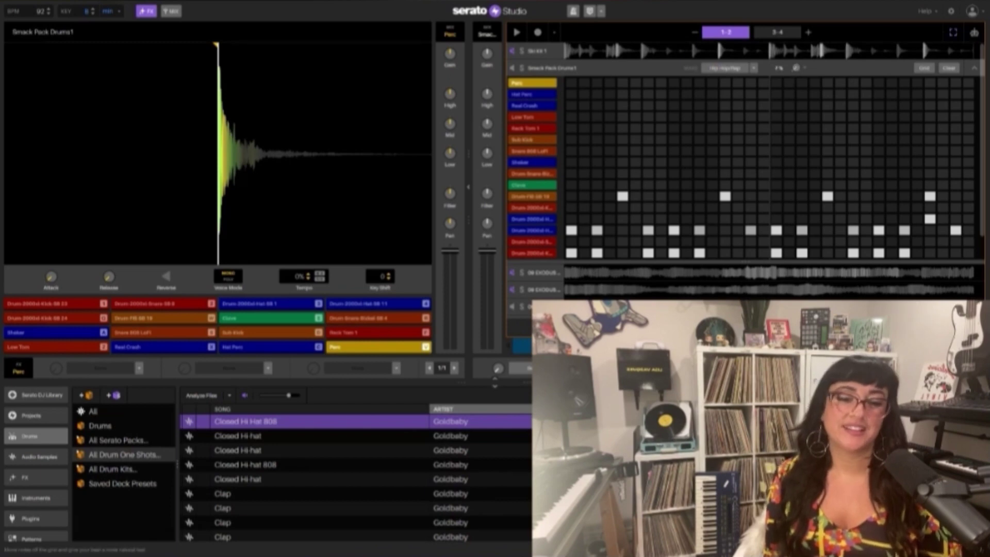
pyautogui.moveTo(796, 68); pyautogui.dragTo(796, 65)
pyautogui.press('space')
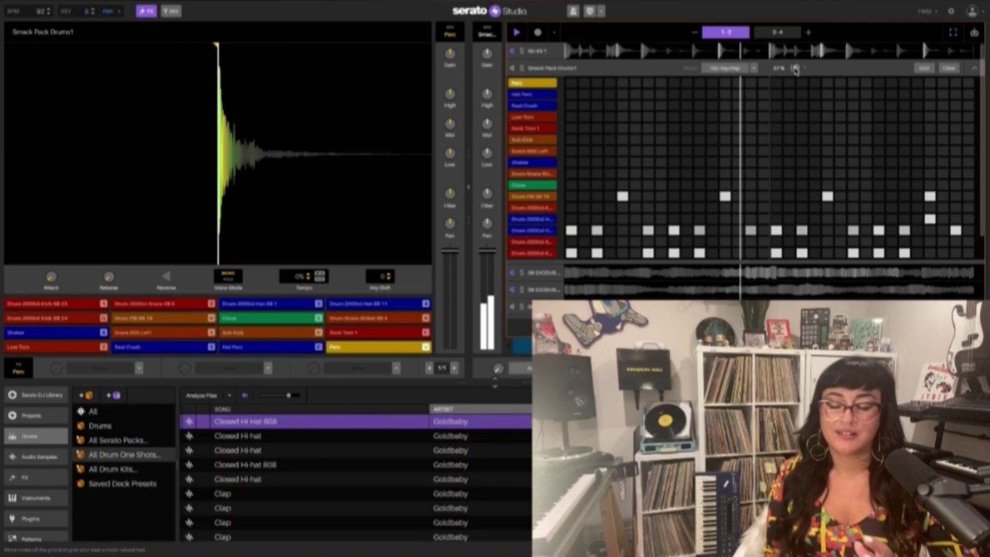
pyautogui.press('space')
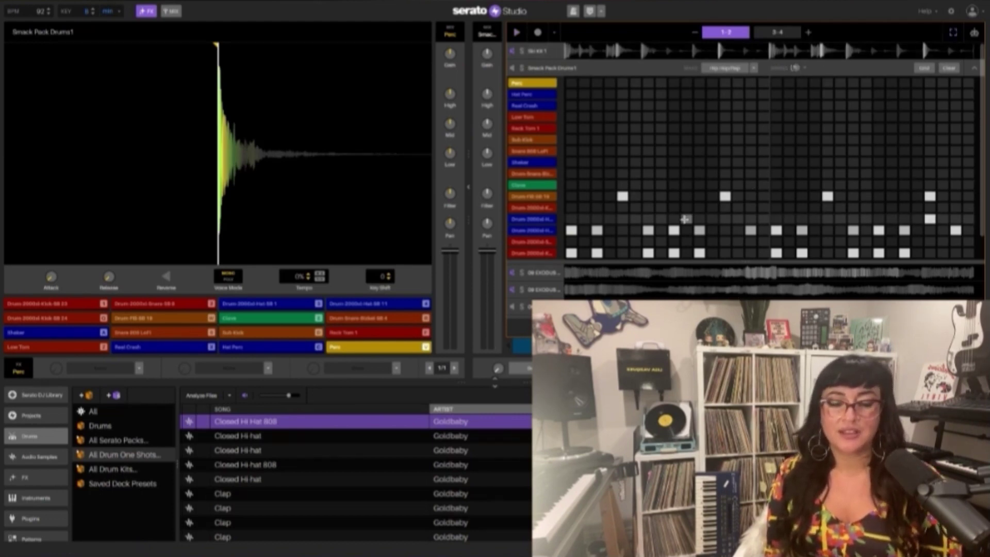
# Step: Remove two hi-hat steps and add hits to the empty Shaker row
pyautogui.click(675, 231)
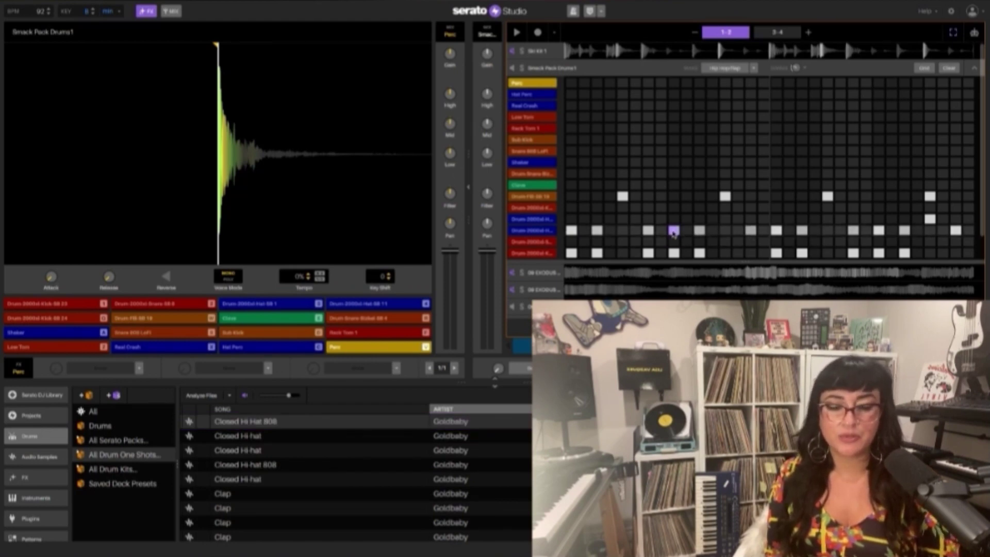
pyautogui.click(674, 232)
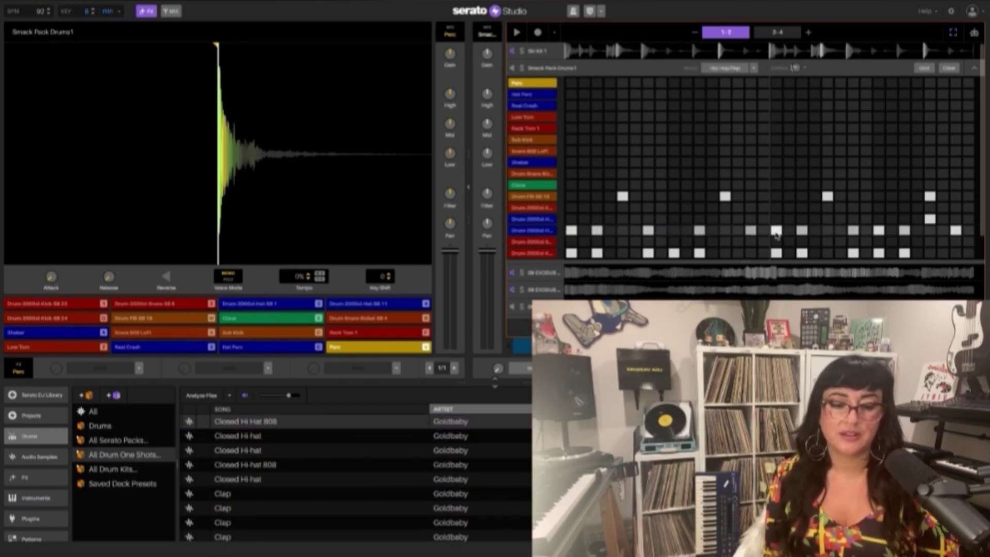
pyautogui.click(776, 232)
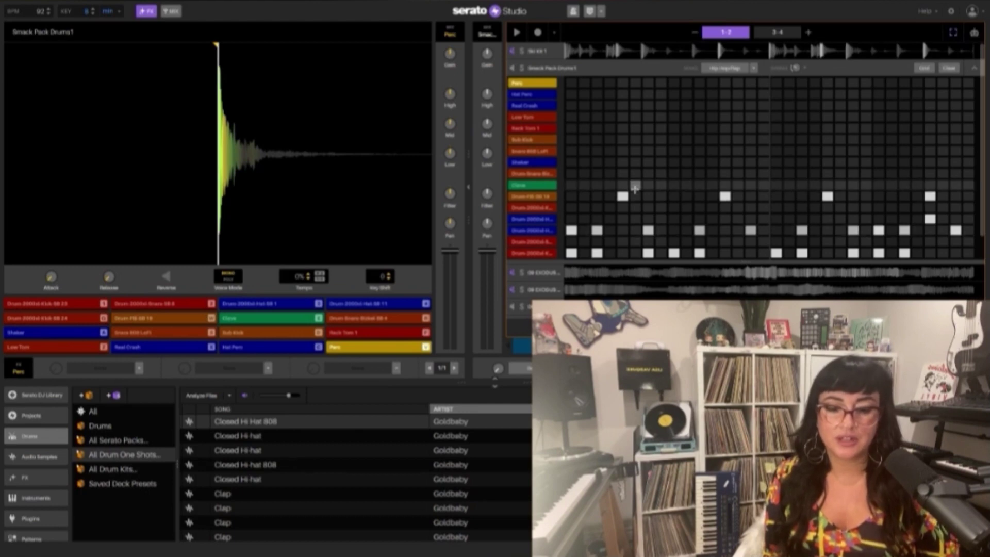
pyautogui.click(878, 163)
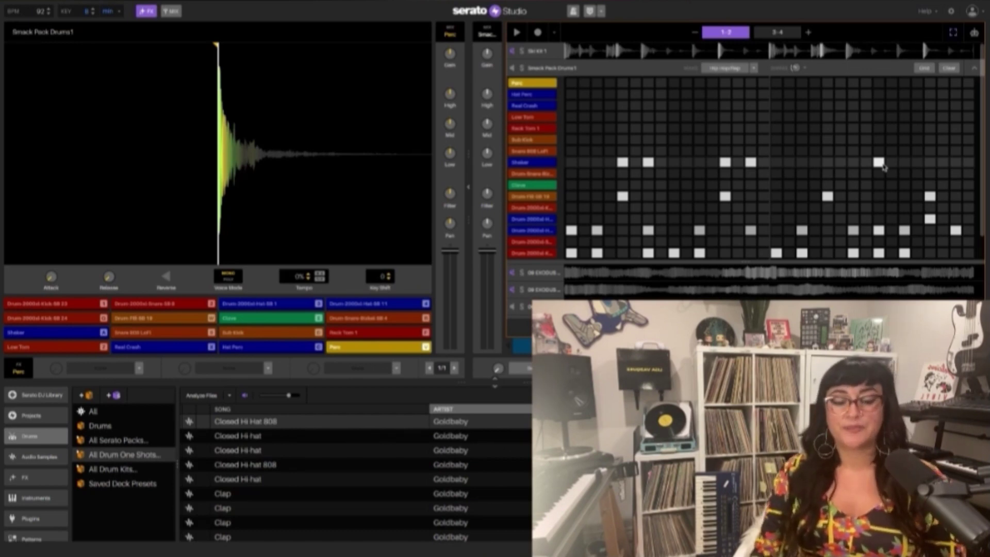
# Step: Load a different example pattern and add hi-hat hits along bars 1–2
pyautogui.click(723, 71)
pyautogui.press('space')
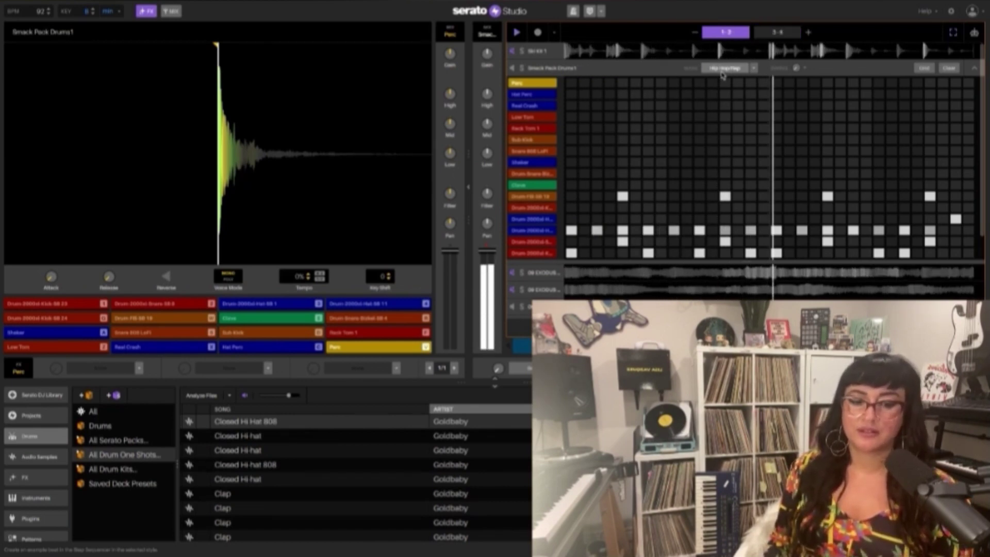
pyautogui.click(598, 230)
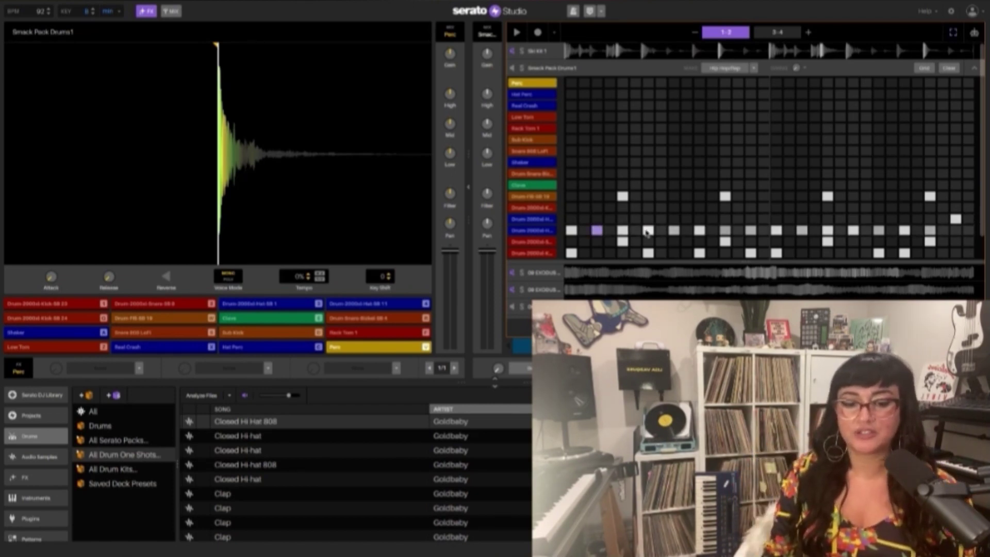
pyautogui.click(647, 230)
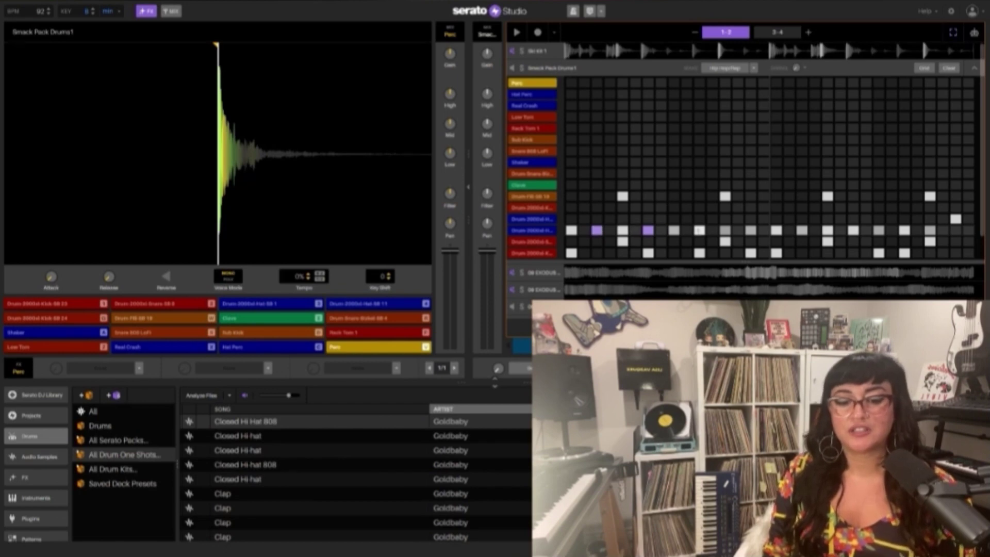
pyautogui.click(699, 230)
pyautogui.click(750, 230)
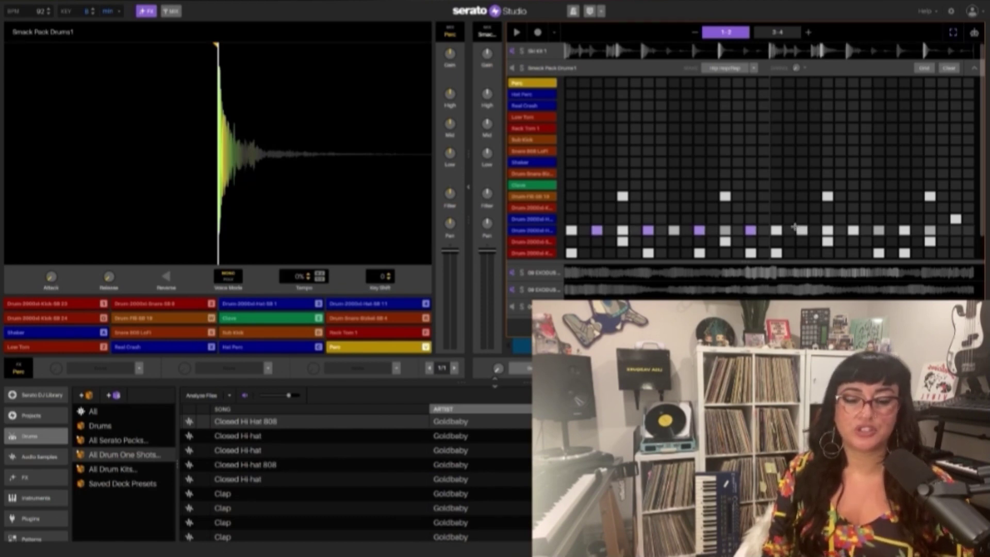
pyautogui.click(801, 230)
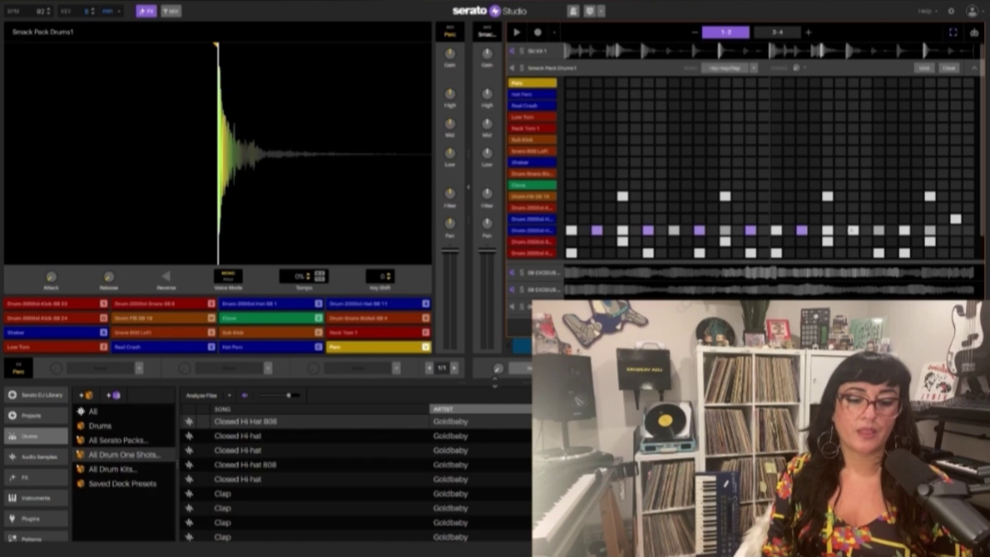
pyautogui.click(853, 230)
pyautogui.click(905, 230)
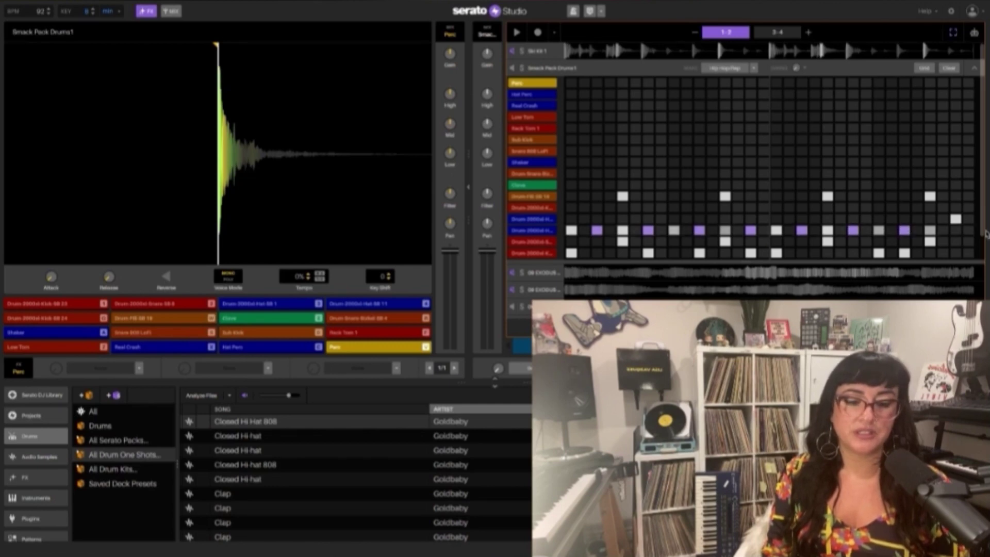
# Step: Add a hi-hat hit in bars 3–4, play the pattern, and set swing to 10%
pyautogui.click(781, 36)
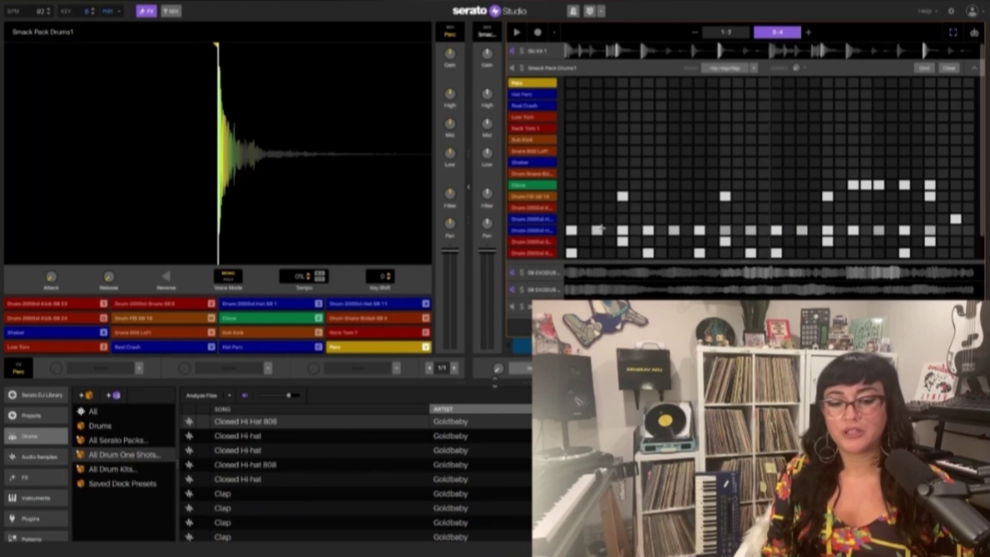
pyautogui.click(598, 230)
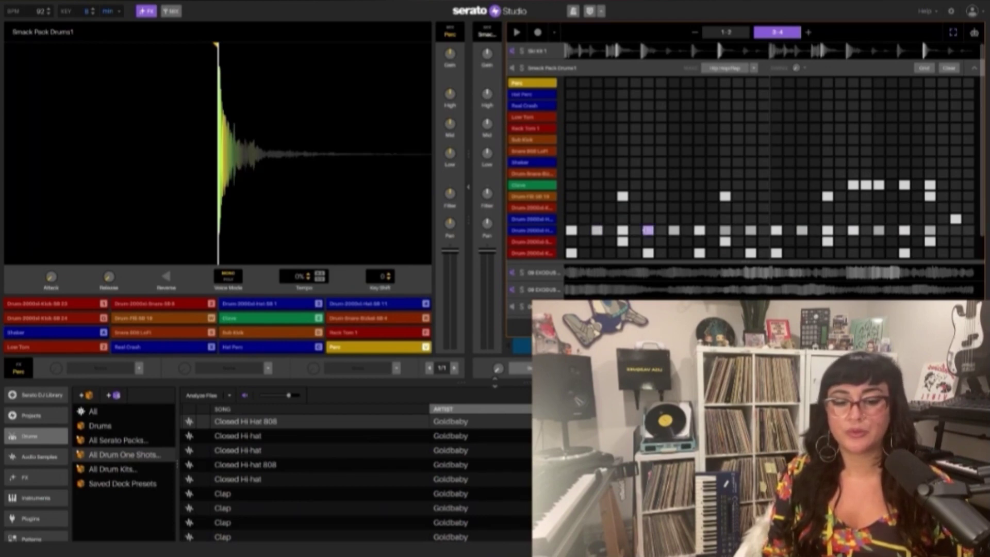
pyautogui.press('space')
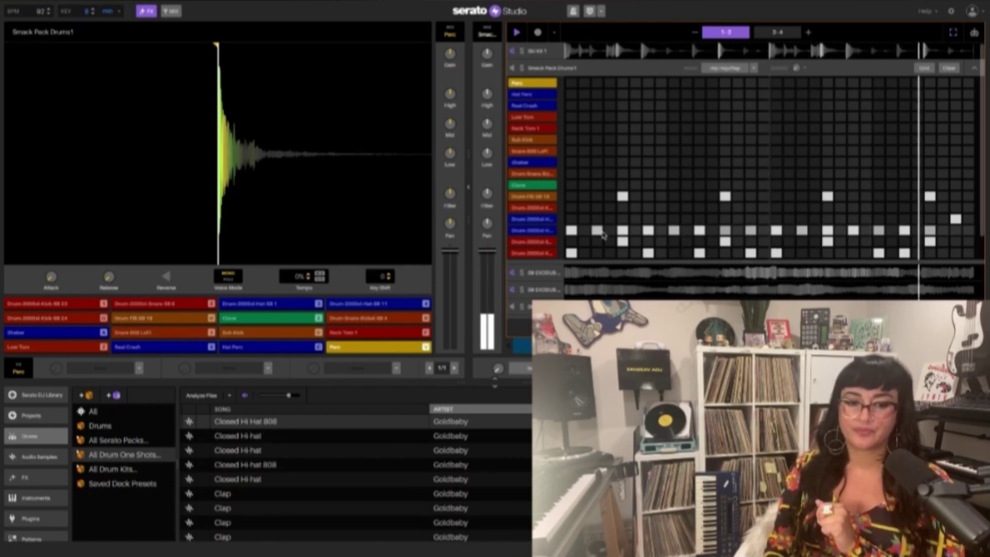
pyautogui.press('space')
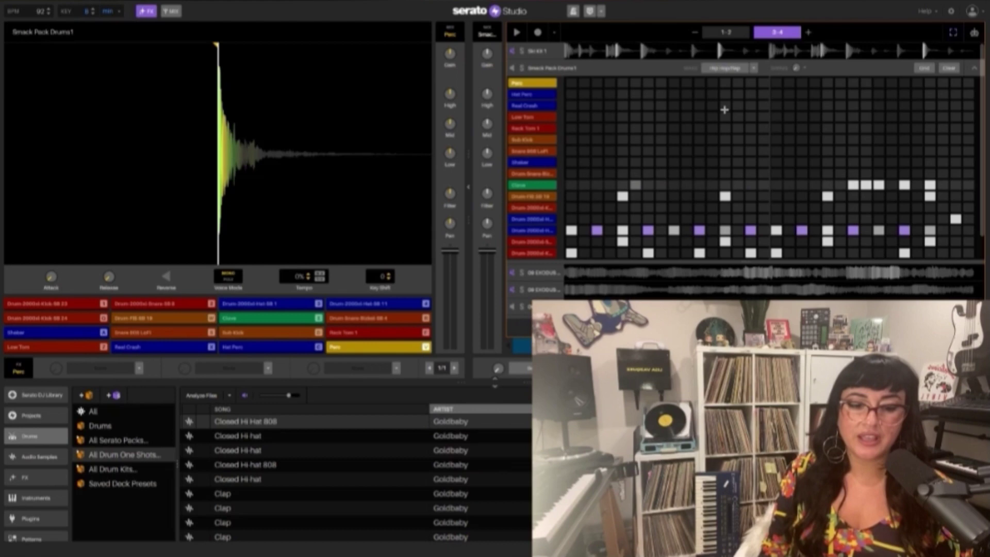
pyautogui.moveTo(797, 68)
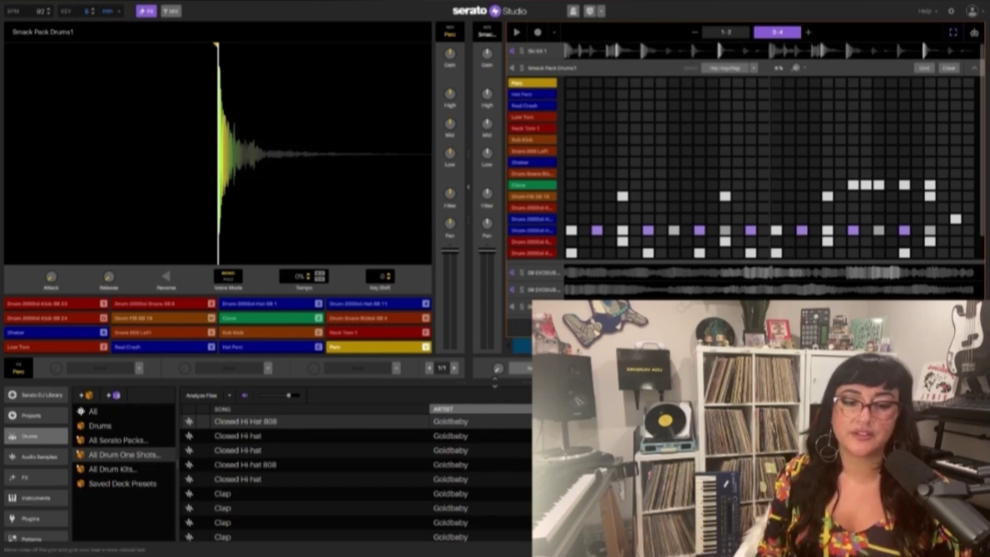
pyautogui.scroll(2, 796, 68)
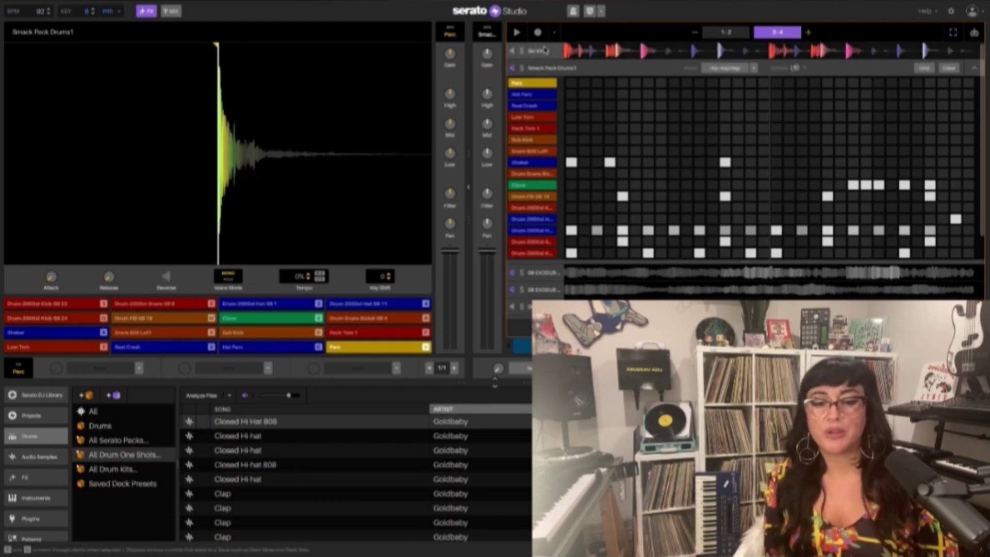
# Step: Play the Clean 808 Drum Kit pattern, switching deck effects off and back on
pyautogui.click(544, 50)
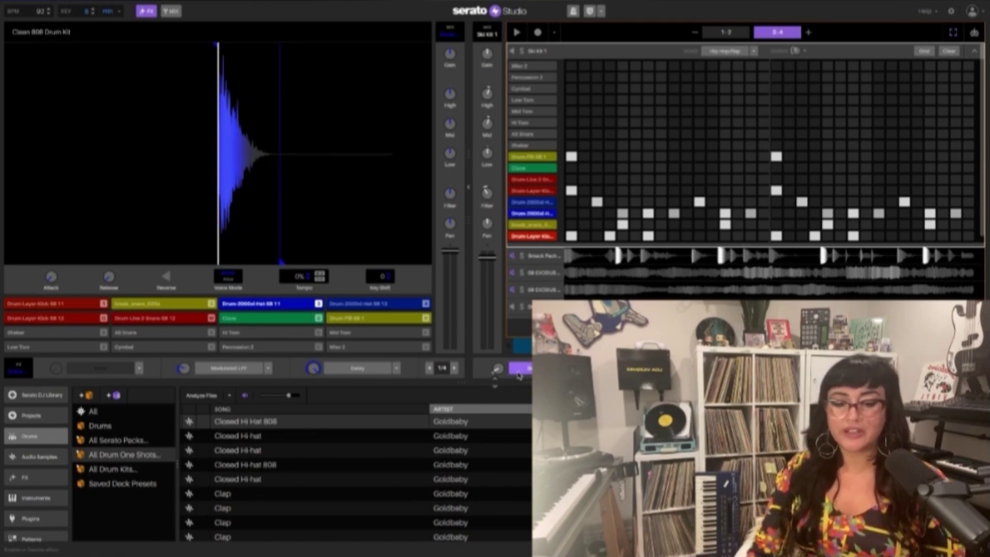
pyautogui.press('space')
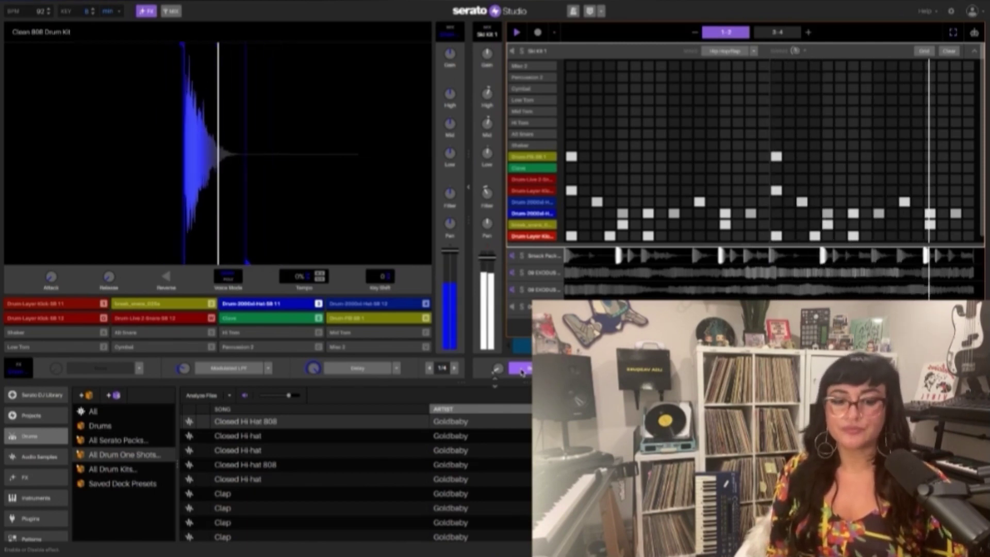
pyautogui.click(521, 369)
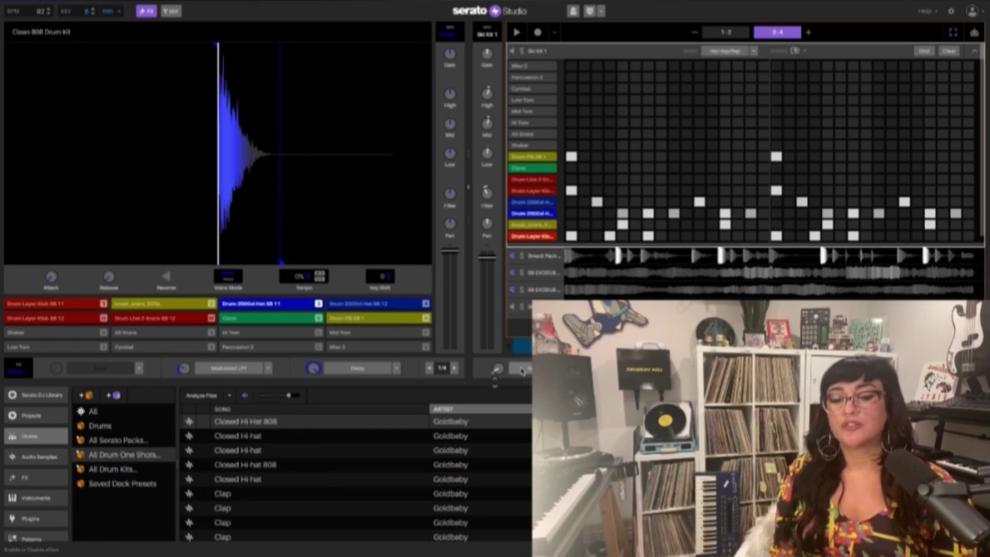
pyautogui.press('space')
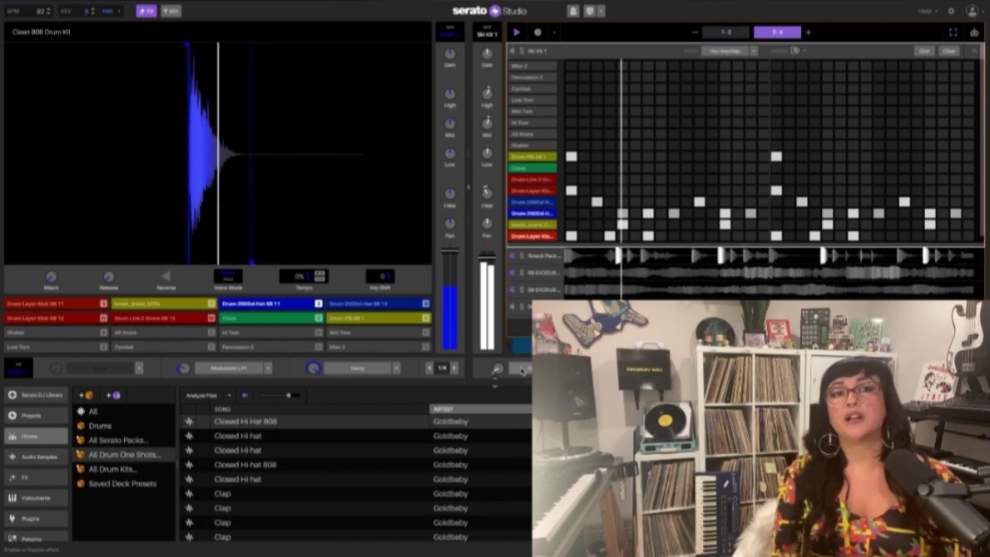
pyautogui.press('space')
pyautogui.click(522, 368)
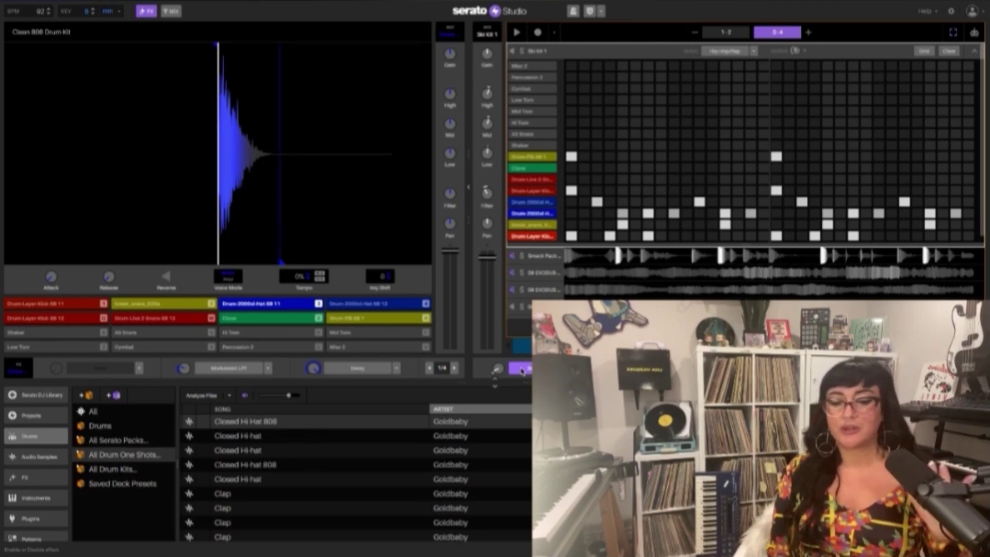
pyautogui.press('space')
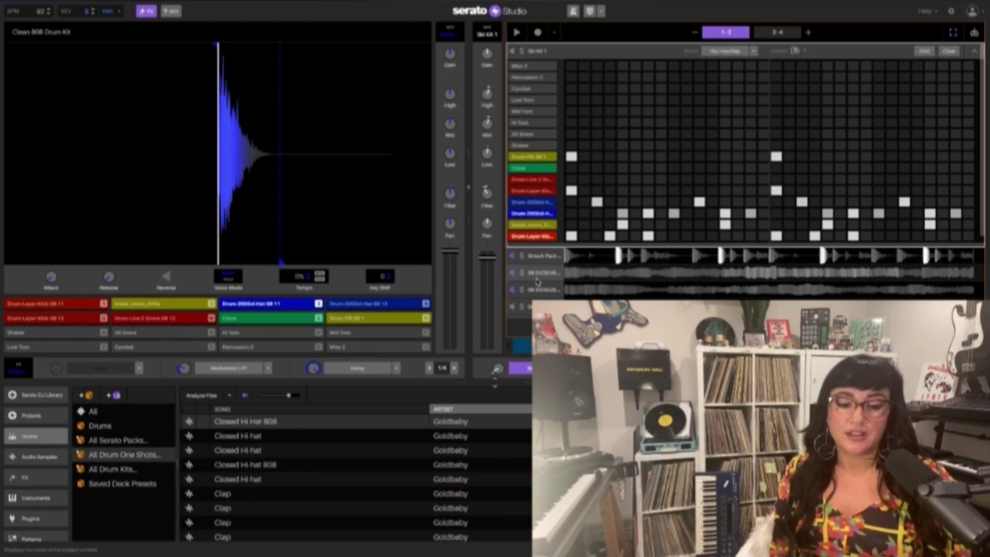
# Step: Show the first EXODUS track's notes, then switch to the second EXODUS track's empty piano roll
pyautogui.click(540, 291)
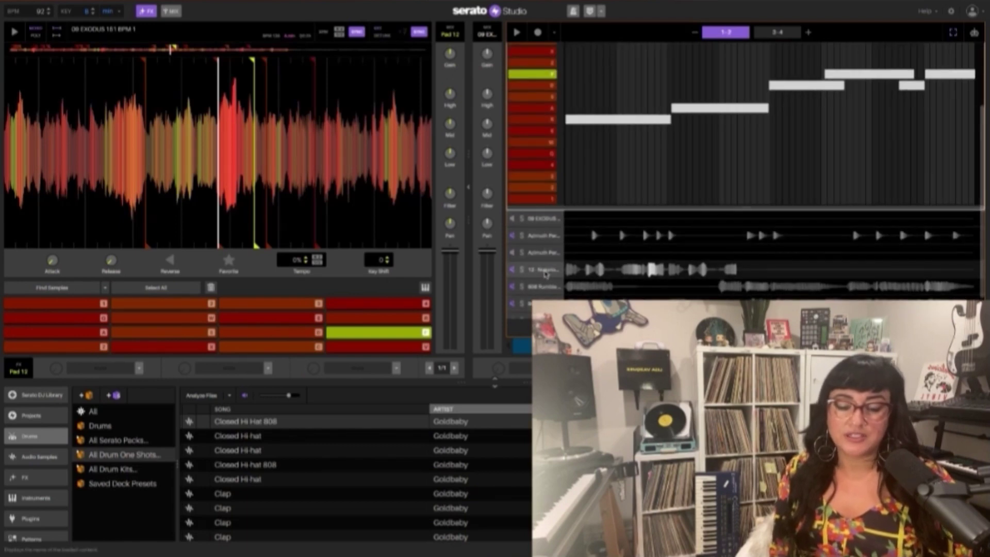
pyautogui.scroll(-2, 544, 237)
pyautogui.click(540, 203)
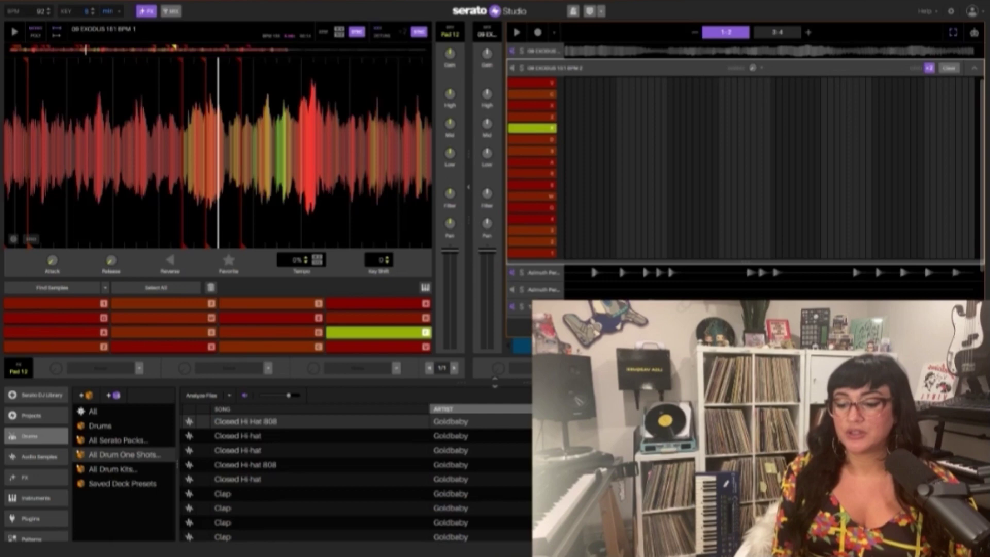
# Step: Load the 09 EXODUS 151 BPM 1 sample from Audio Samples > Crate 2
pyautogui.click(39, 457)
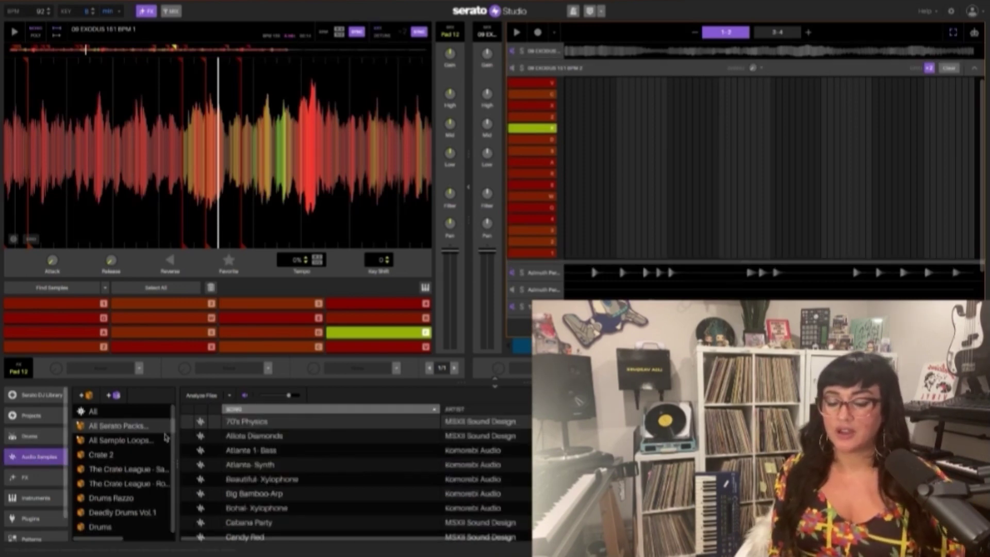
pyautogui.click(133, 457)
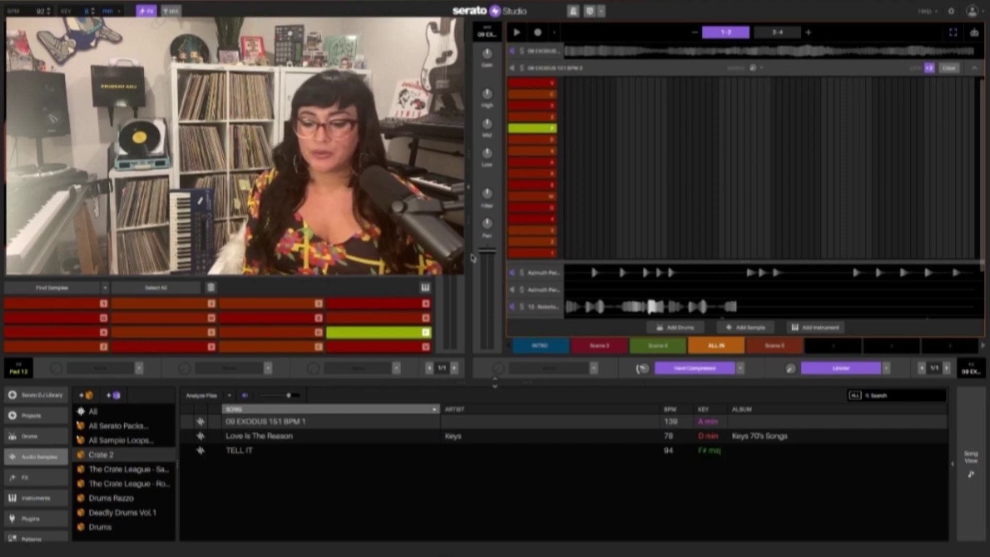
pyautogui.click(201, 423)
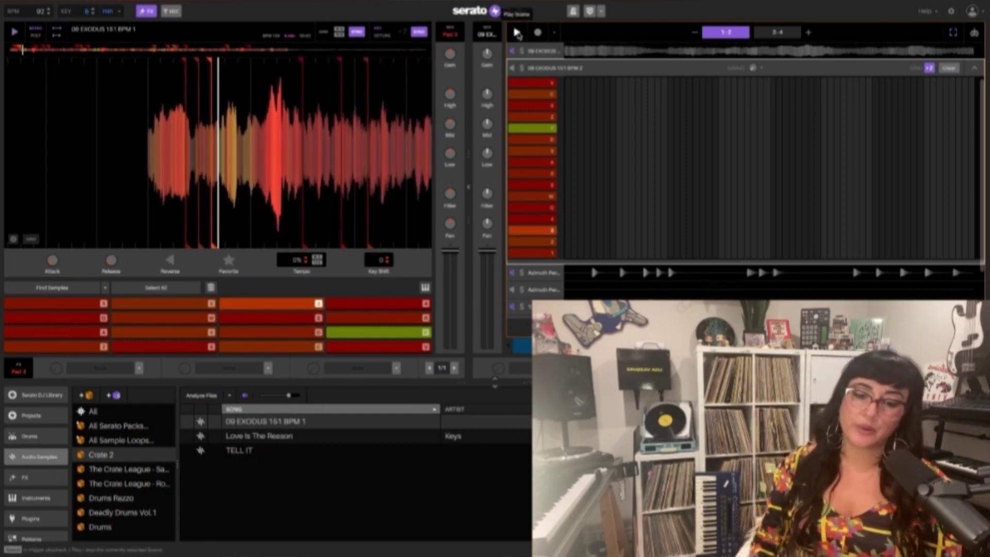
# Step: Play the current scene
pyautogui.click(517, 33)
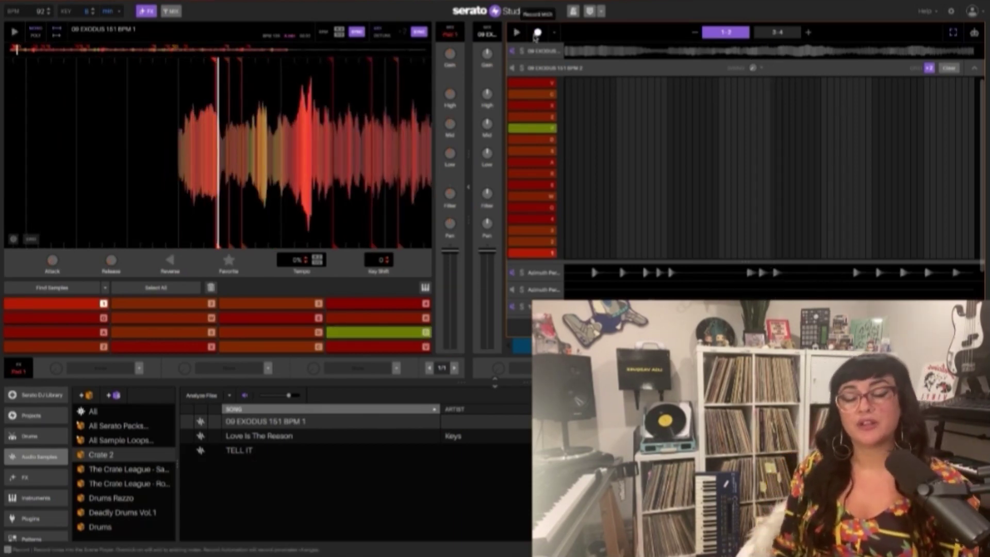
# Step: Record chops 2, 3, 4, Q, E, then an S-D-F run into the pattern during playback
pyautogui.click(538, 34)
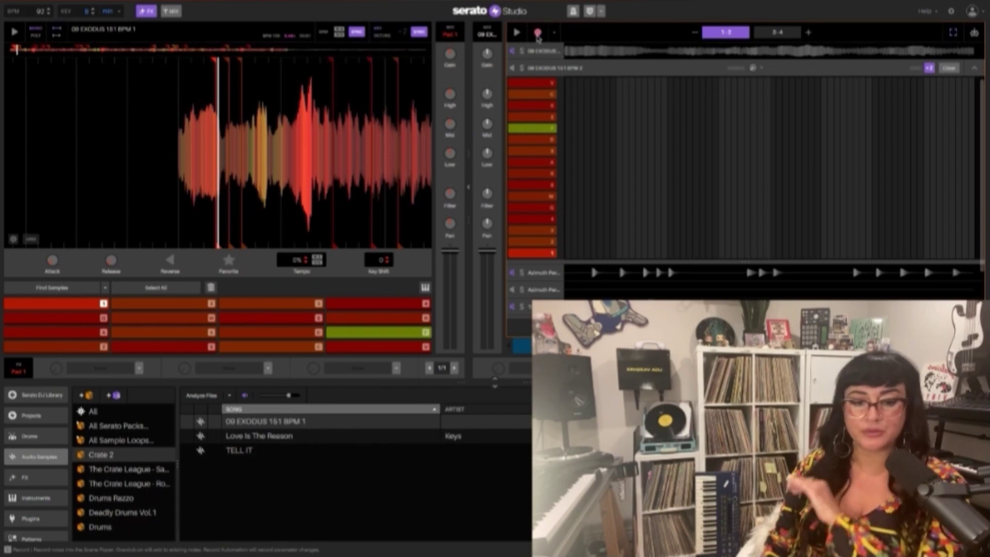
pyautogui.press('space')
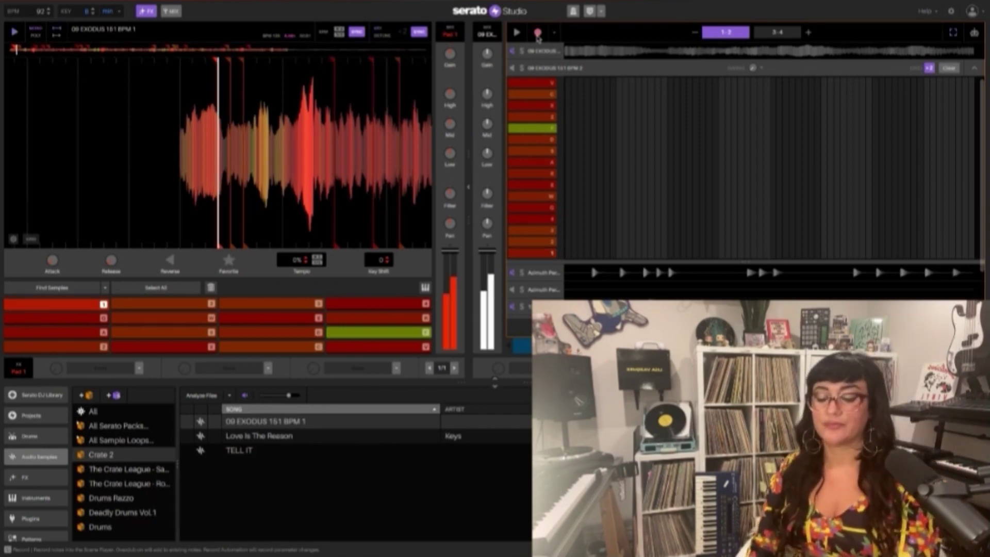
pyautogui.press('2')
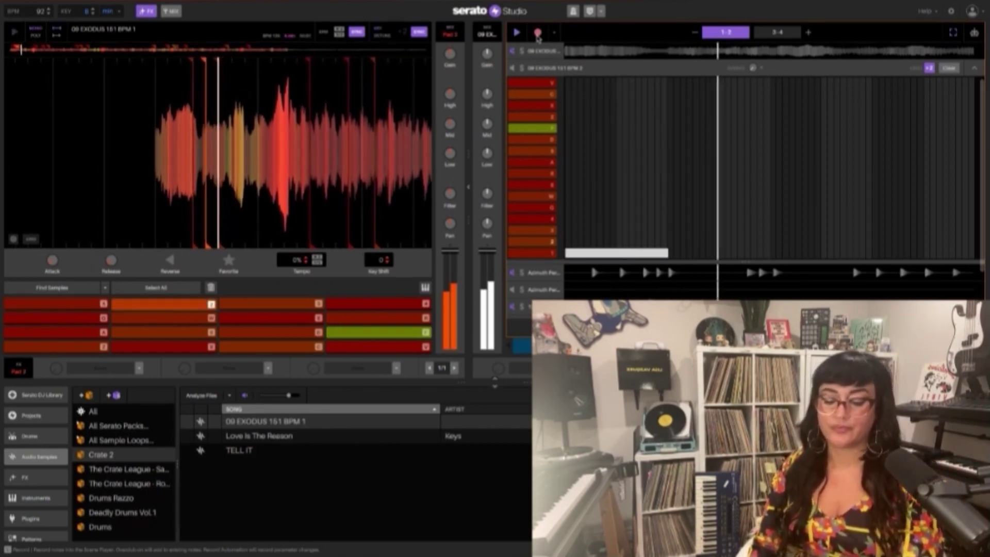
pyautogui.press('3')
pyautogui.press('4')
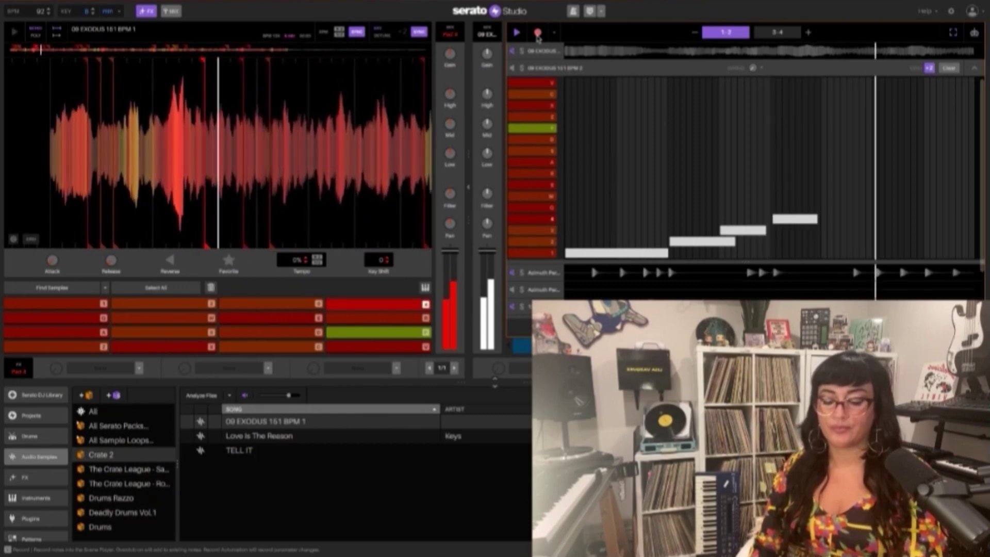
pyautogui.press('q')
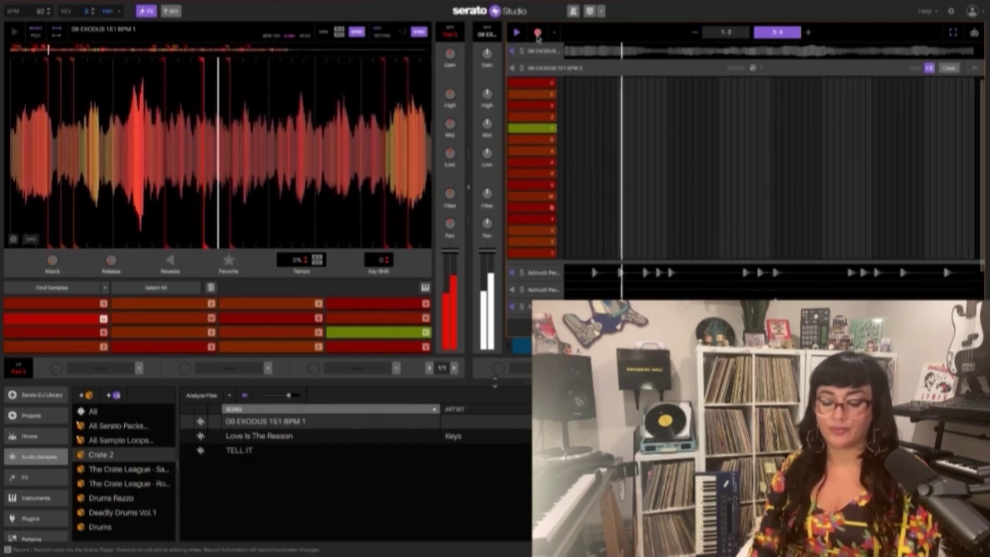
pyautogui.press('e')
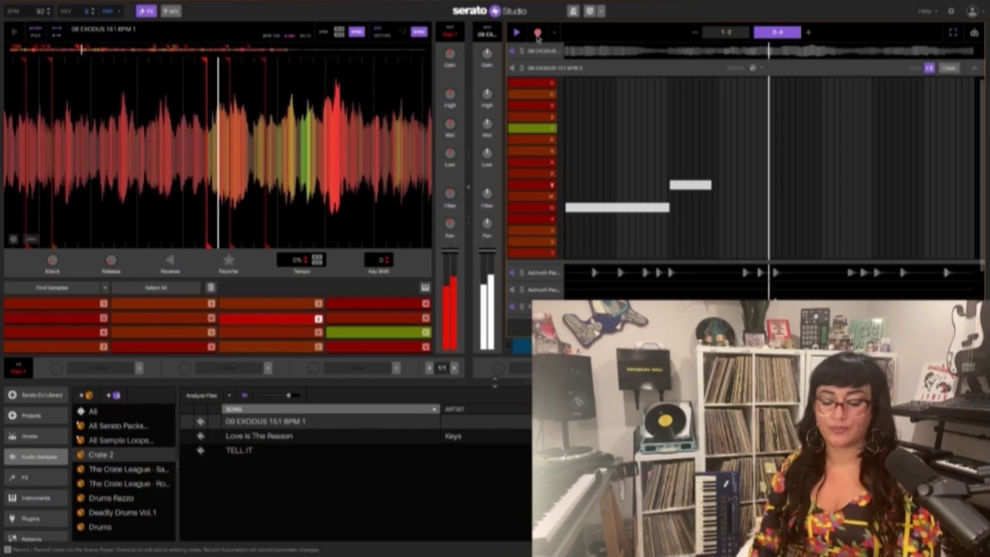
pyautogui.press('s')
pyautogui.press('d')
pyautogui.press('f')
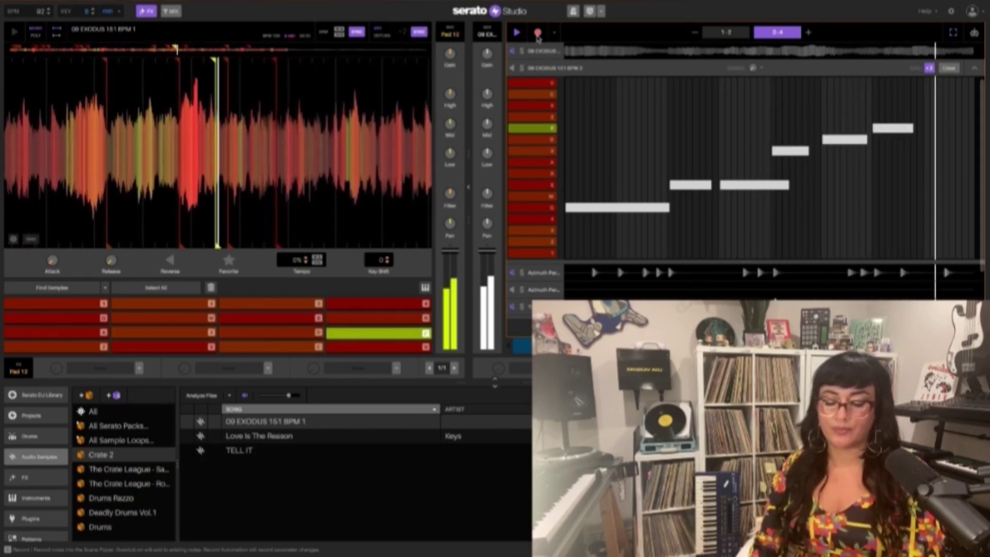
pyautogui.click(538, 32)
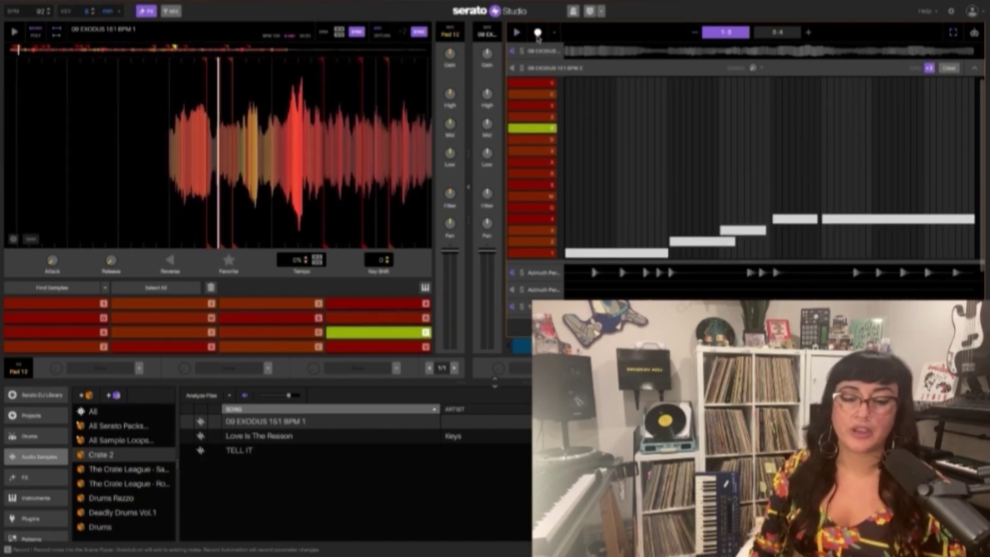
pyautogui.click(948, 69)
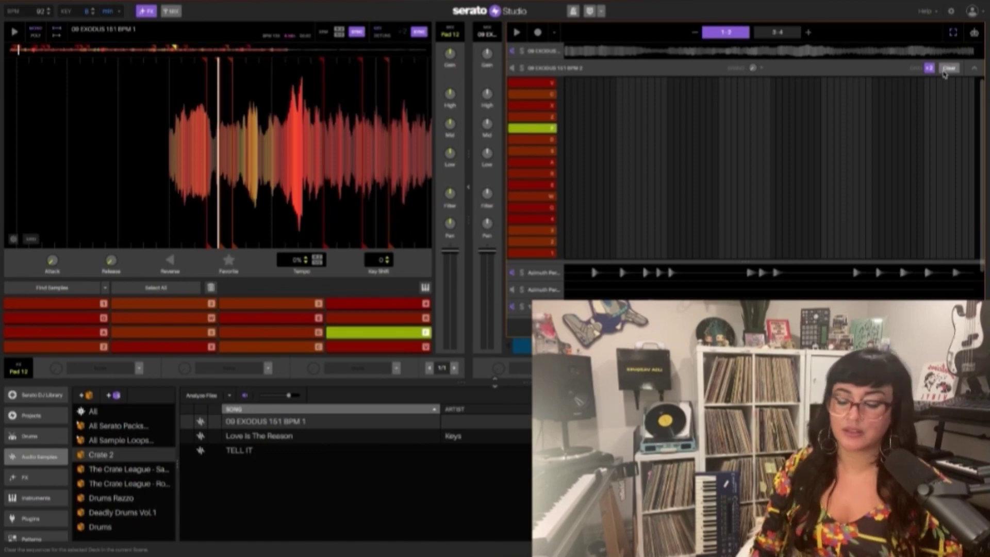
pyautogui.press('1')
pyautogui.press('2')
pyautogui.press('3')
pyautogui.press('4')
pyautogui.press('q')
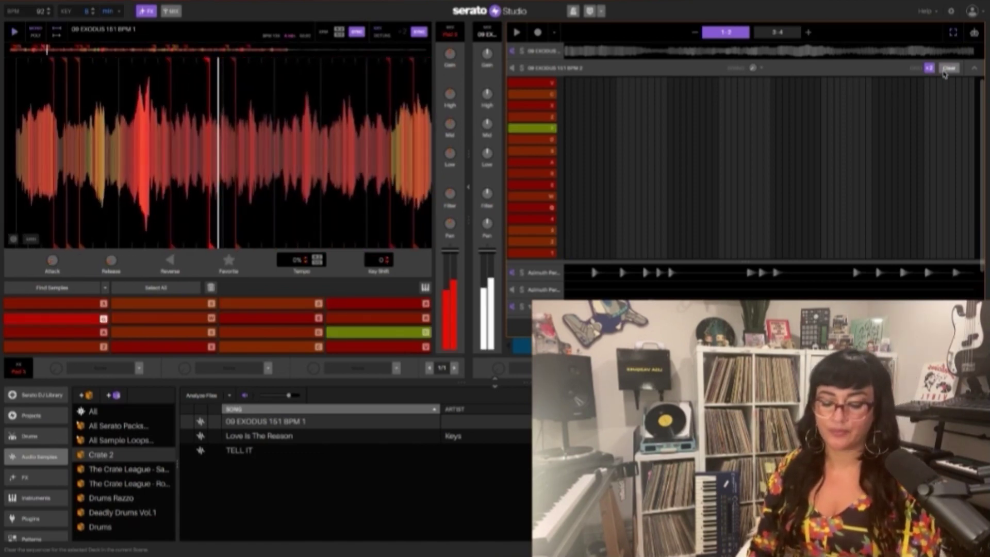
pyautogui.press('w')
pyautogui.press('d')
pyautogui.press('f')
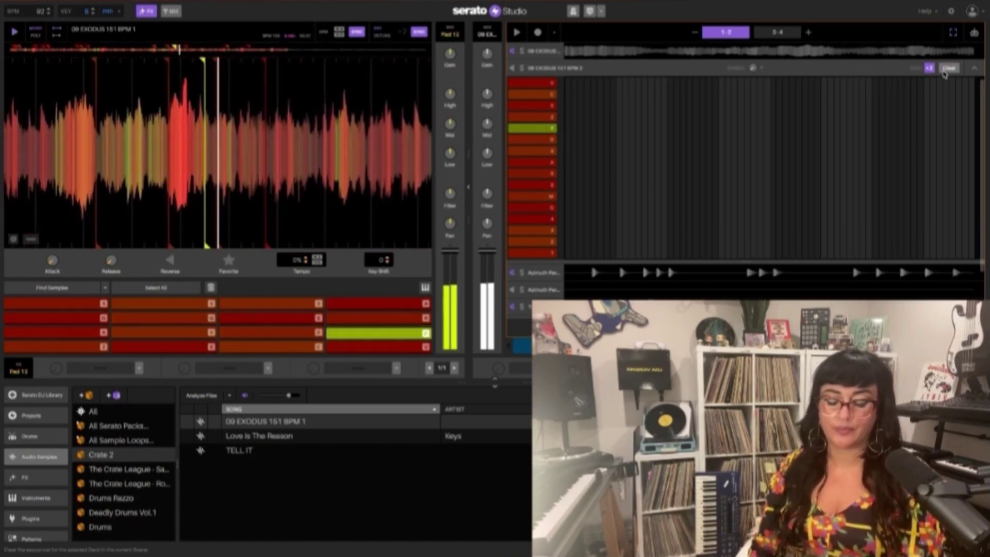
pyautogui.press('x')
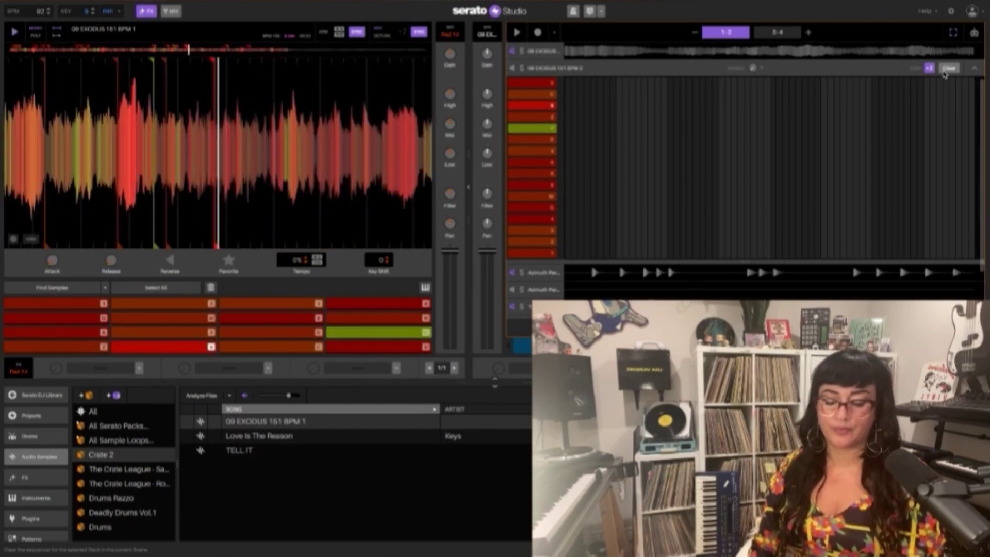
pyautogui.press('r')
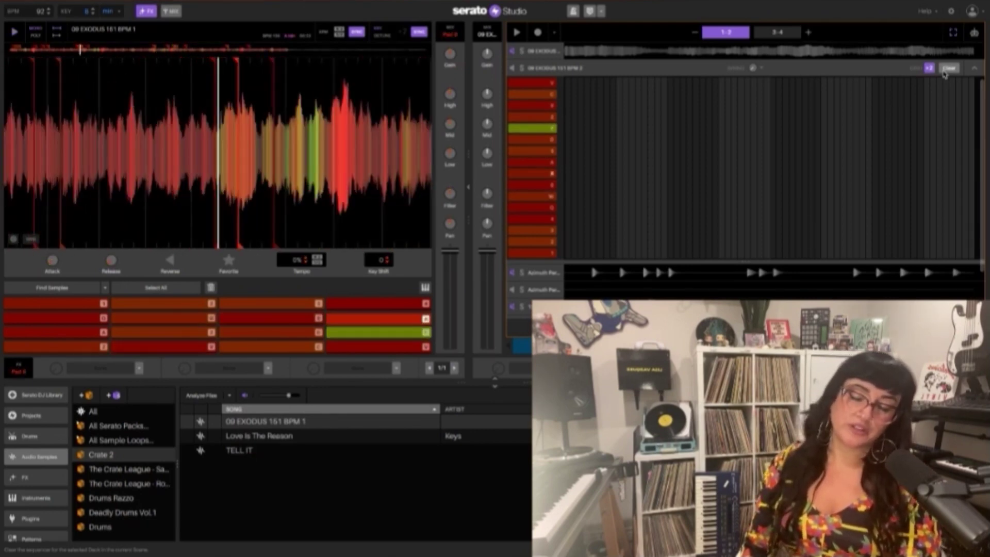
pyautogui.press('f')
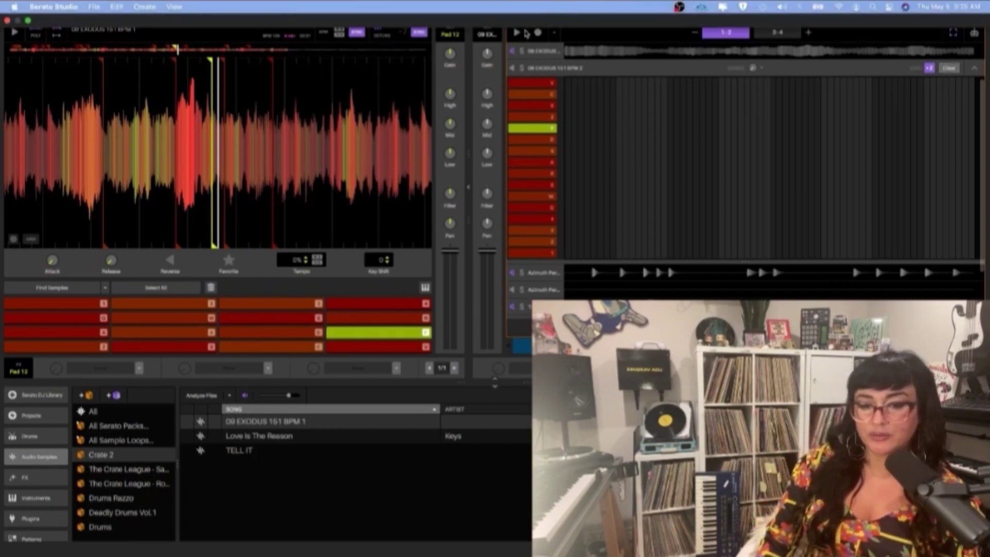
pyautogui.click(515, 35)
pyautogui.click(516, 36)
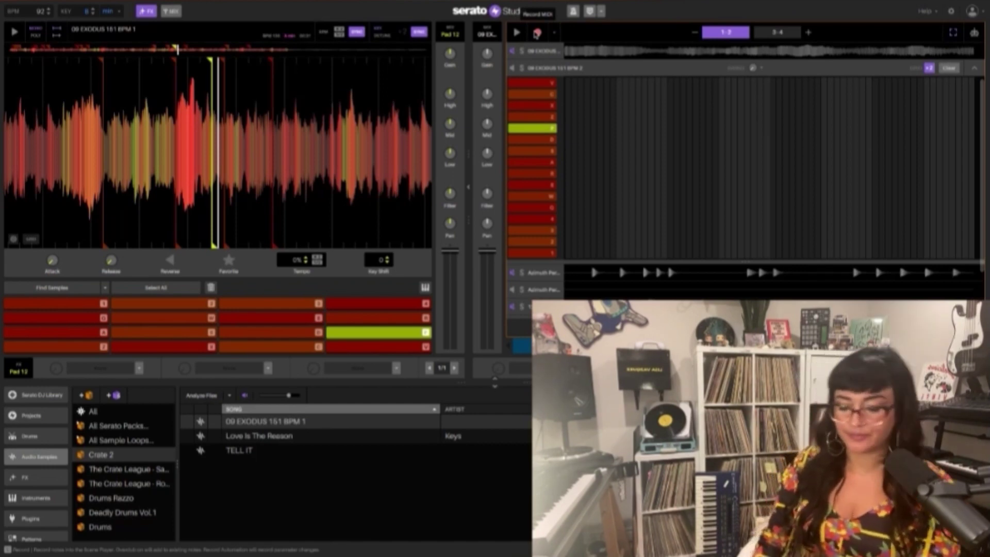
# Step: Record chops 1–5 across bars 1–2, then W and F in bars 3–4
pyautogui.click(537, 33)
pyautogui.press('1')
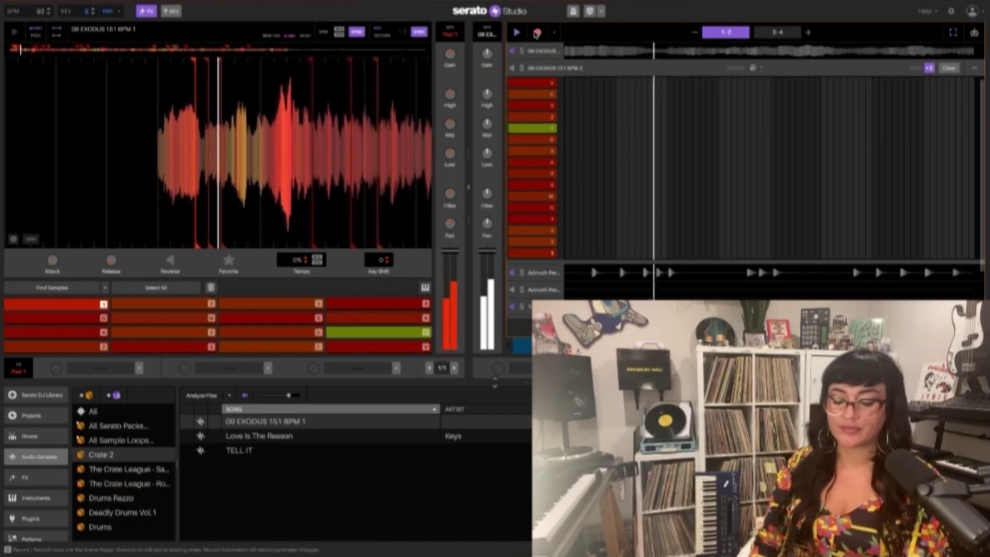
pyautogui.press('2')
pyautogui.press('3')
pyautogui.press('4')
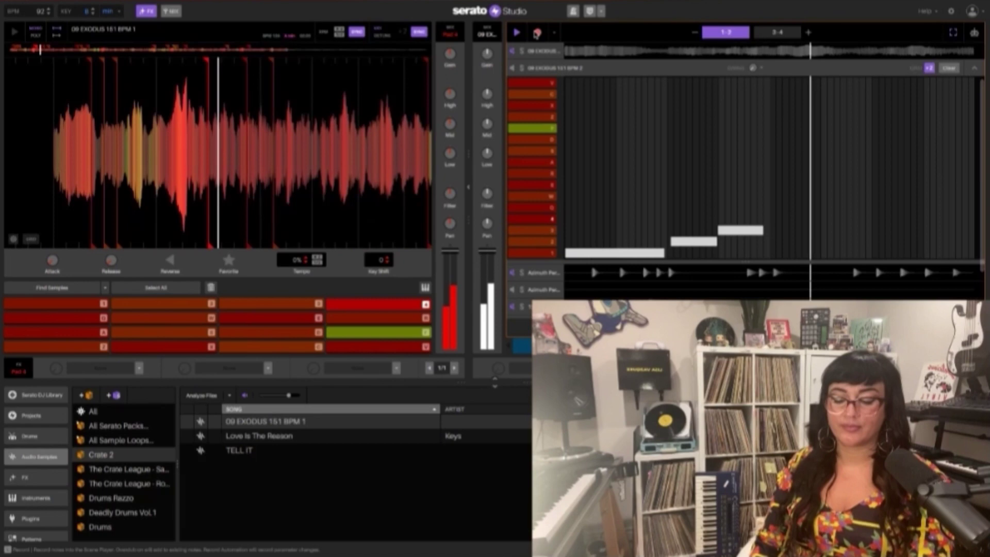
pyautogui.press('5')
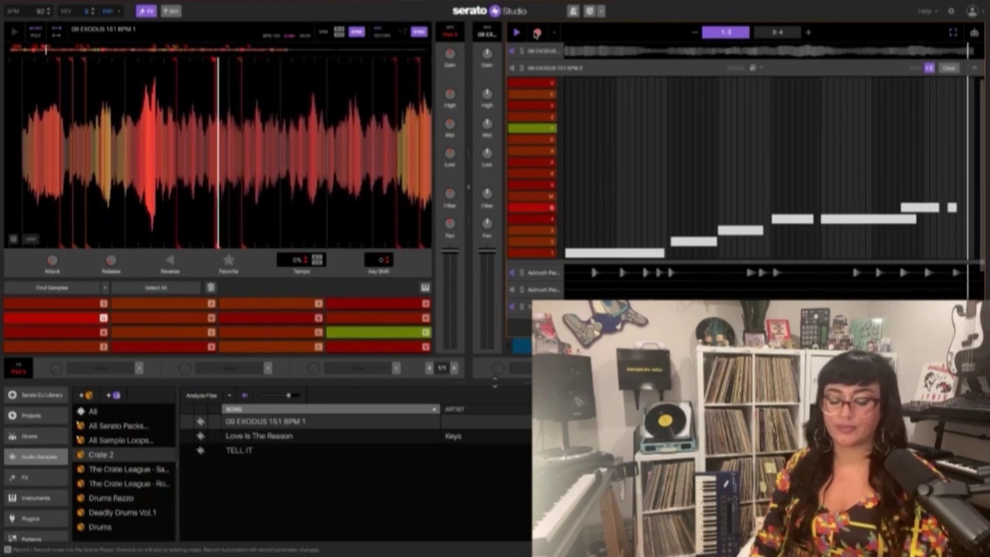
pyautogui.press('w')
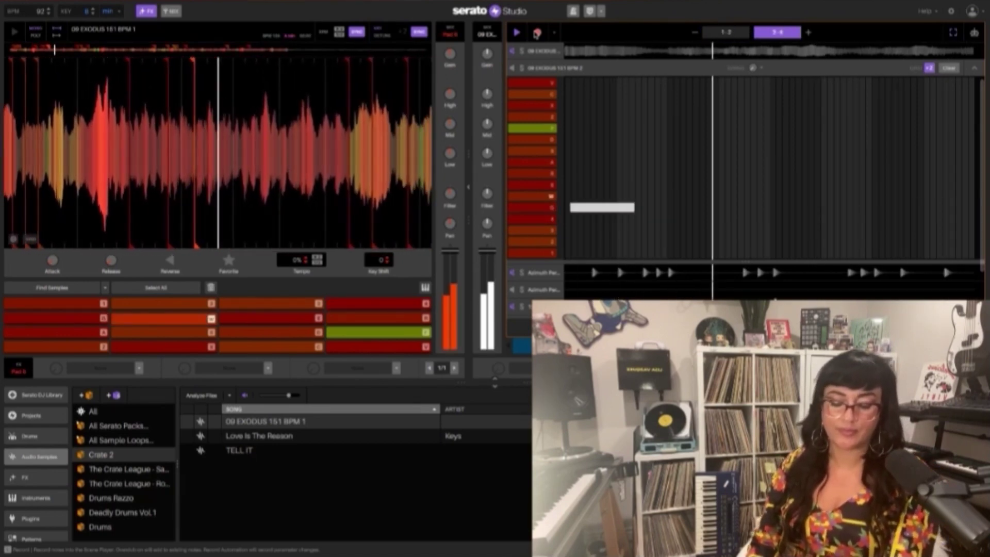
pyautogui.press('f')
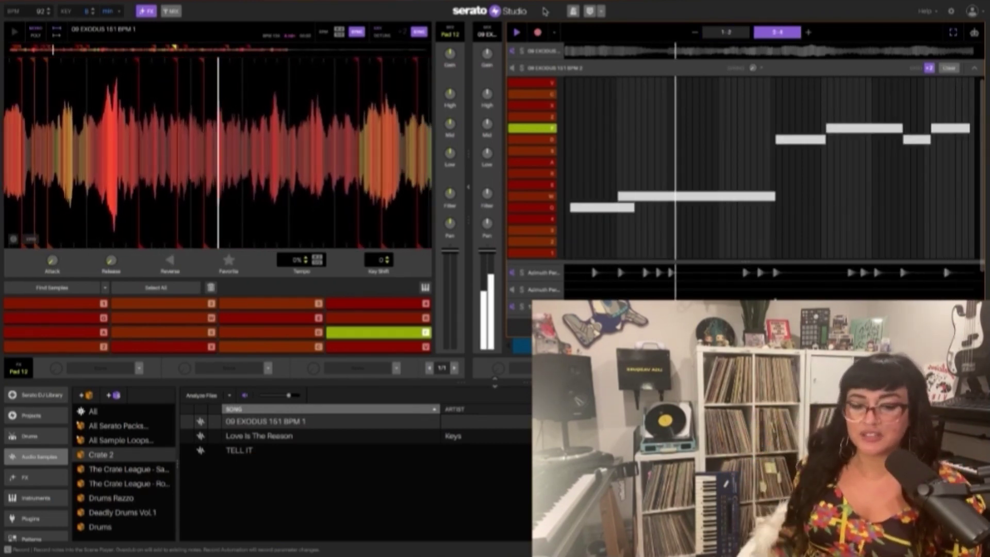
# Step: Unmute the third sample track, play the beat back, and scroll to the bass and synth tracks
pyautogui.moveTo(561, 4)
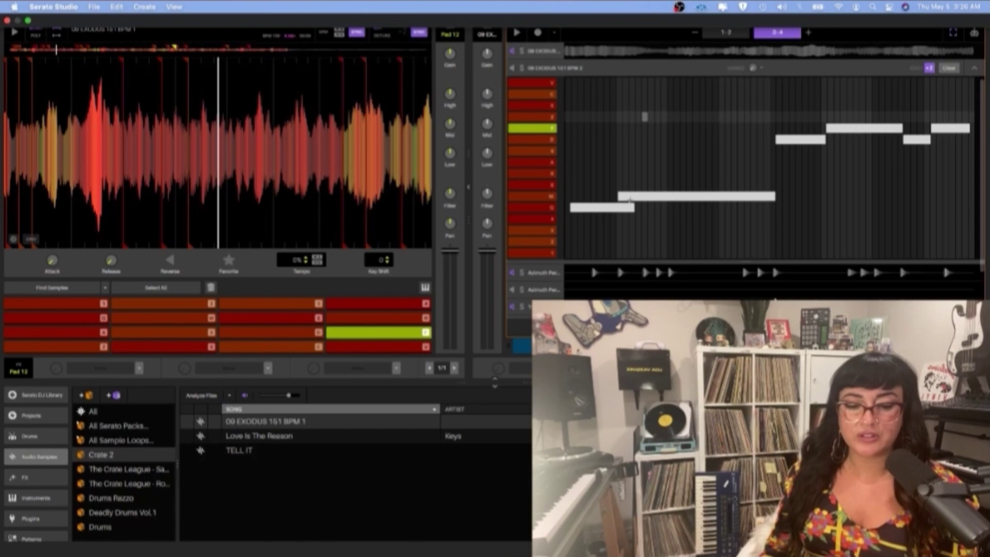
pyautogui.moveTo(574, 110)
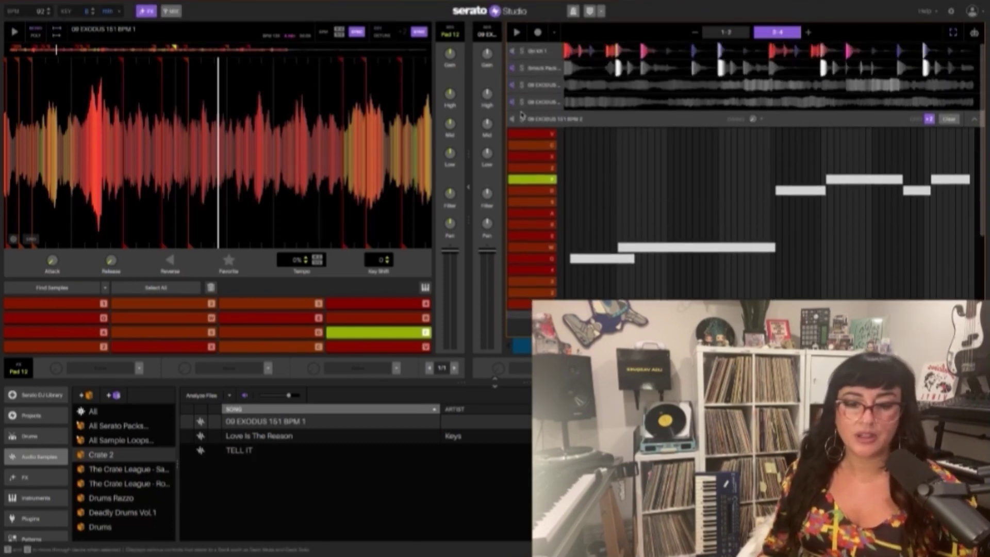
pyautogui.click(514, 86)
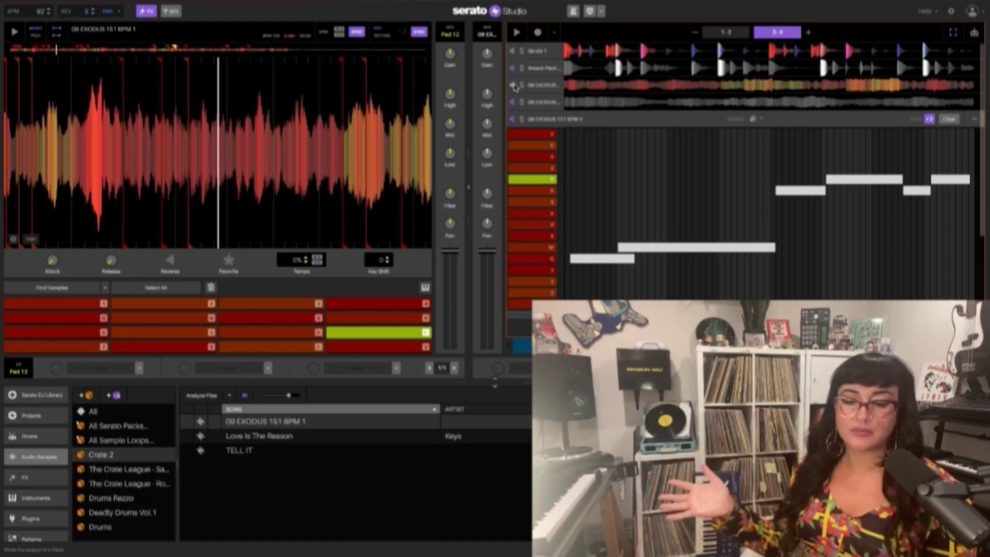
pyautogui.press('space')
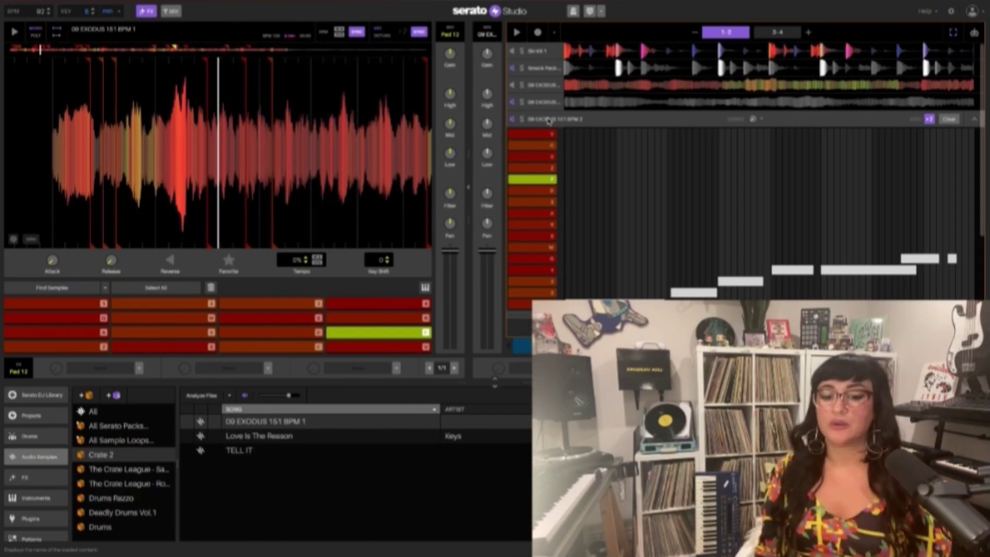
pyautogui.press('space')
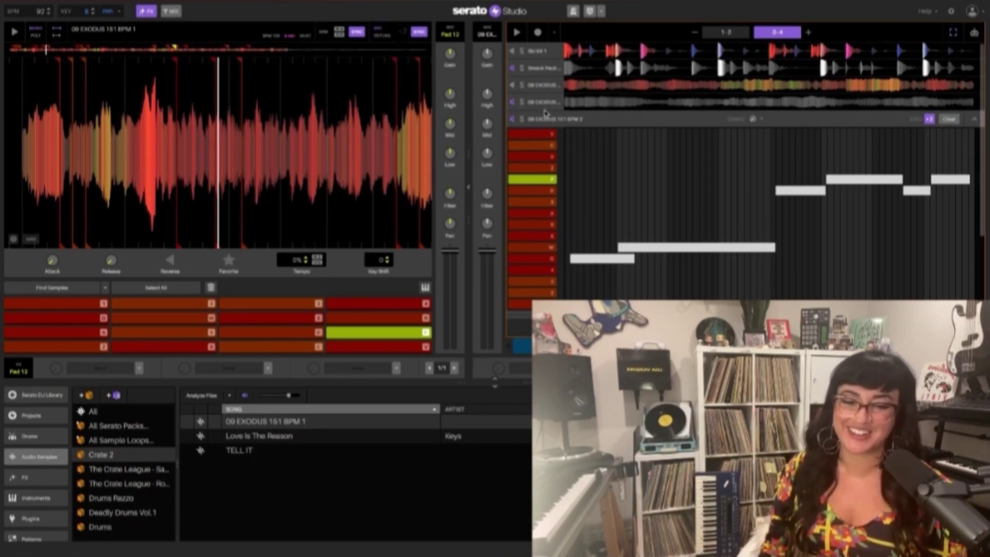
pyautogui.scroll(-3, 547, 113)
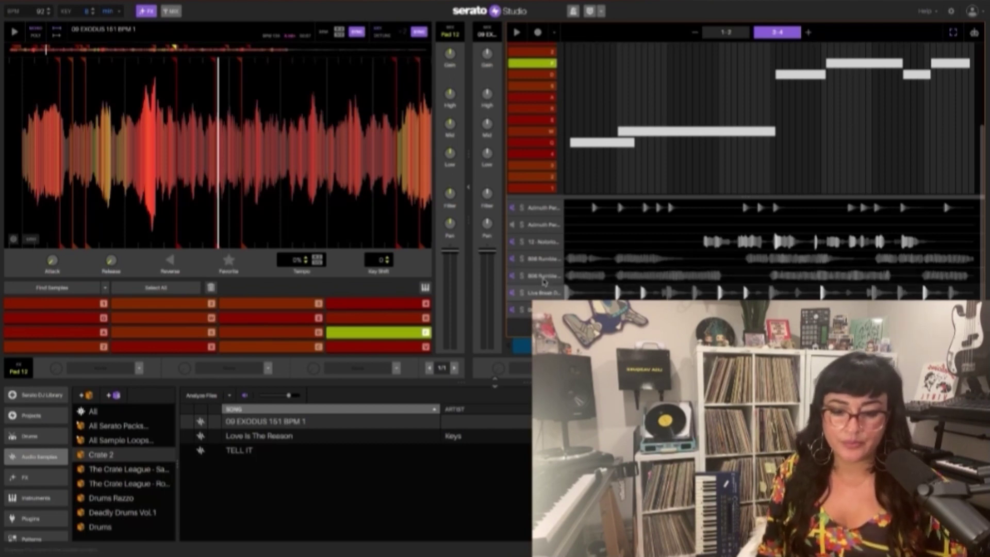
# Step: Open the 808 Rumble track and load the 808 Rumble Bass preset from the Bass instruments library
pyautogui.click(544, 283)
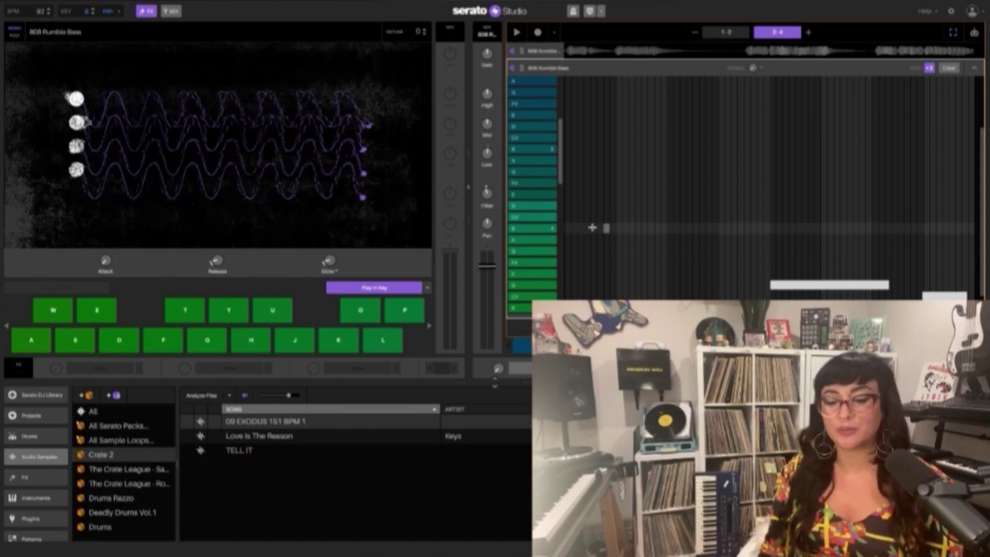
pyautogui.click(35, 497)
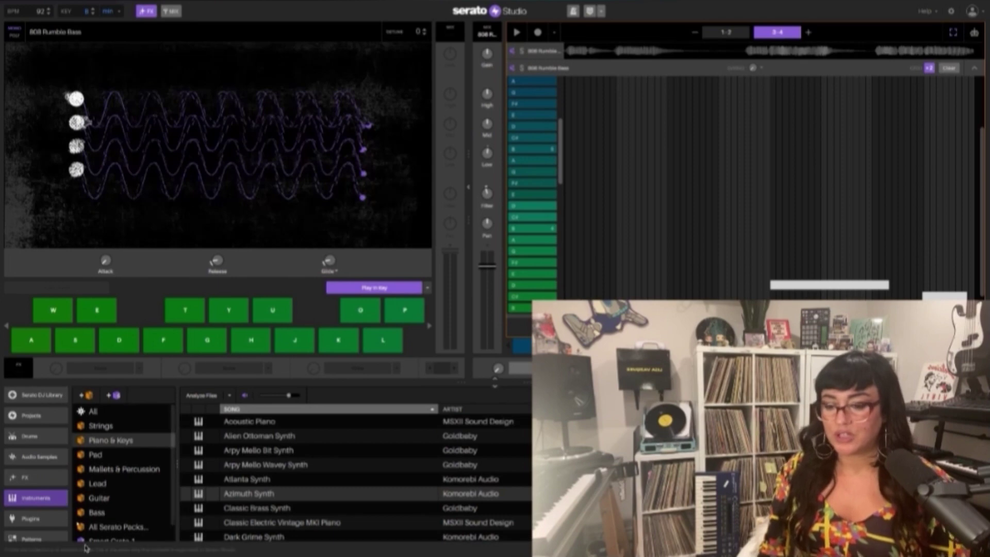
pyautogui.scroll(-1, 102, 477)
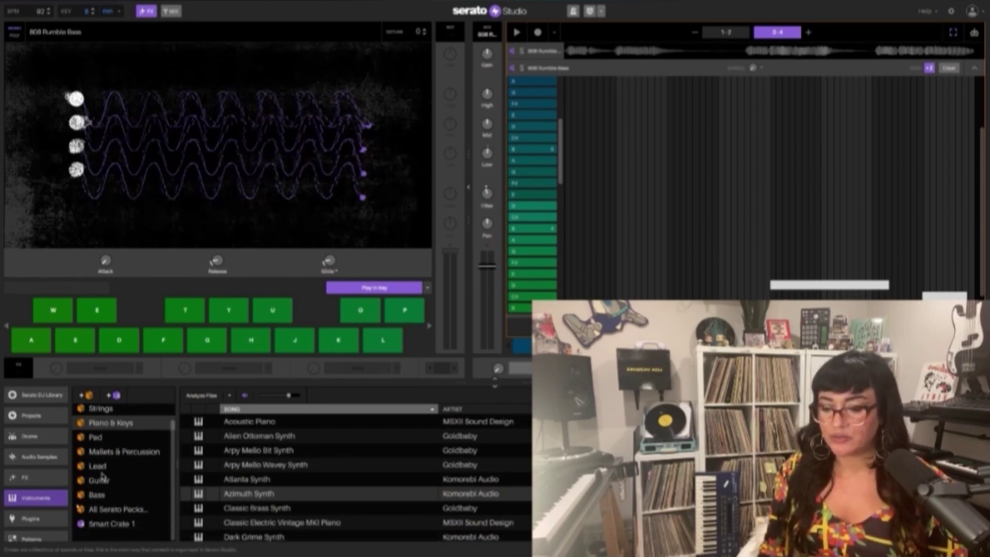
pyautogui.click(105, 496)
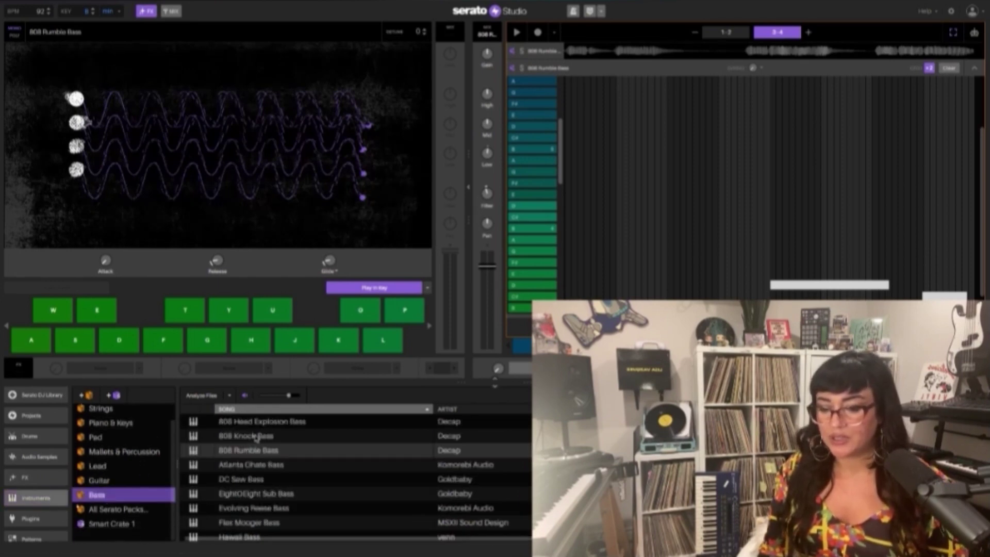
pyautogui.click(259, 451)
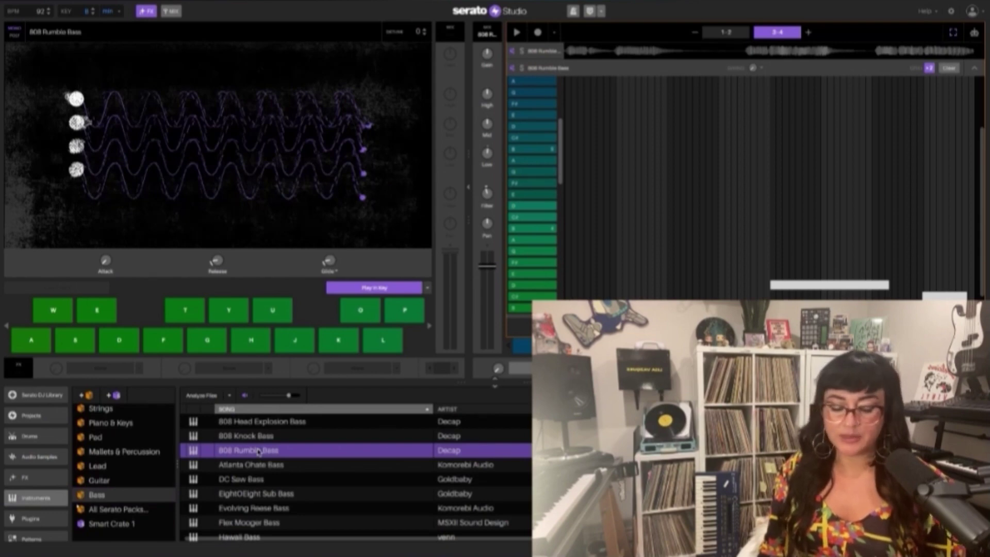
# Step: Preview neighbouring bass presets such as 808 Knock Bass and Purple Bass with the beat playing
pyautogui.press('Up')
pyautogui.press('Up')
pyautogui.press('Down')
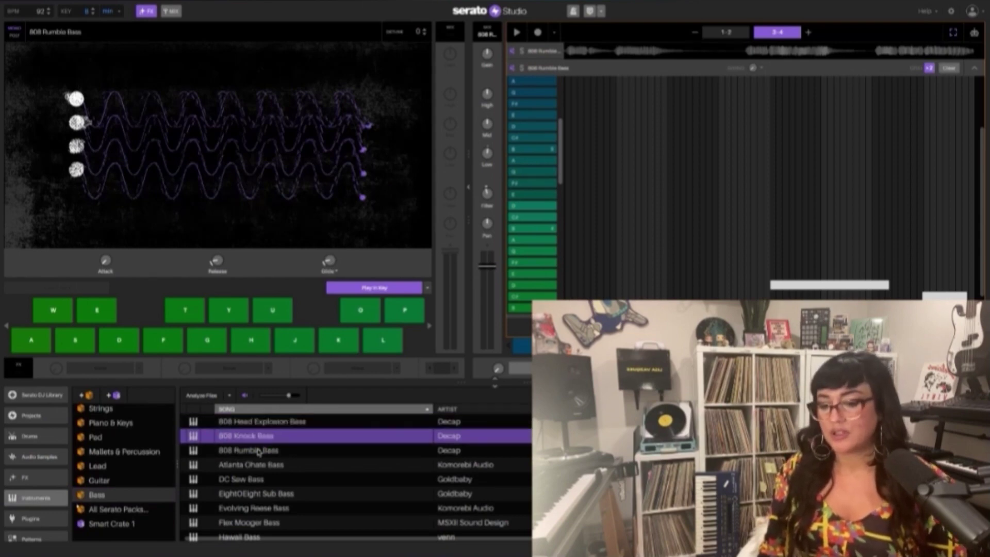
pyautogui.press('Down')
pyautogui.press('Down')
pyautogui.press('Down')
pyautogui.press('Down')
pyautogui.press('Down')
pyautogui.press('Down')
pyautogui.press('Down')
pyautogui.press('Down')
pyautogui.press('space')
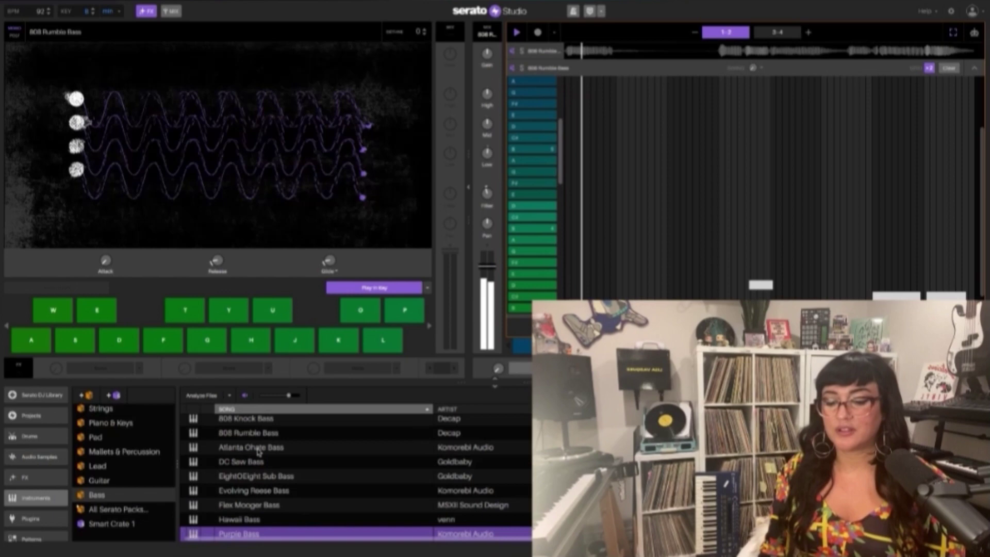
pyautogui.scroll(1, 260, 443)
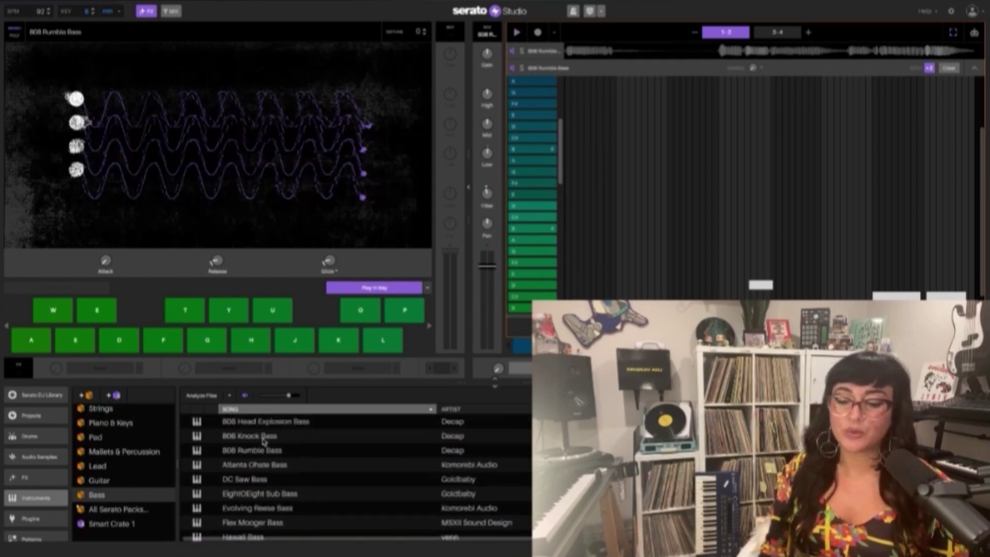
pyautogui.hscroll(1, 256, 442)
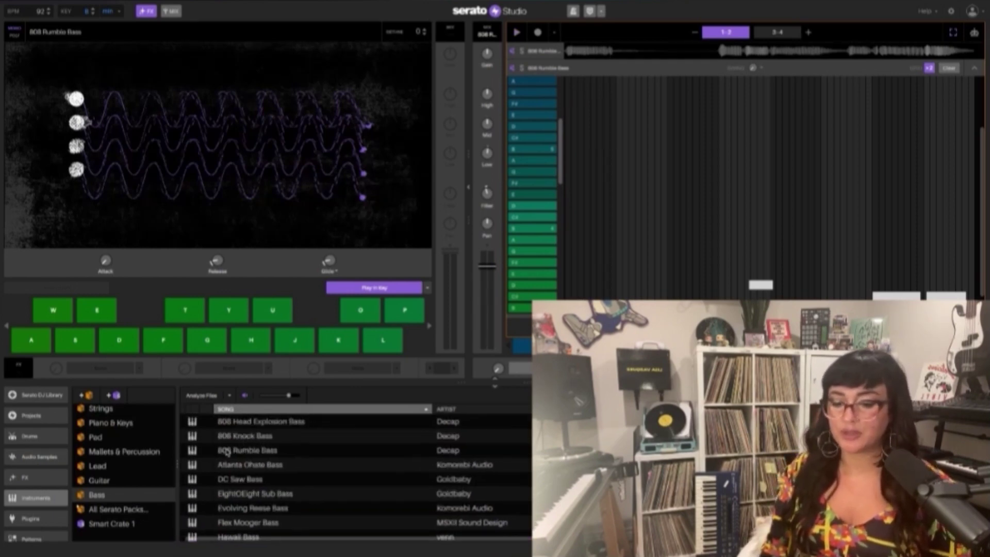
# Step: Select 808 Rumble Bass, toggle Play in Key off and back on, and start the pattern playing
pyautogui.click(228, 452)
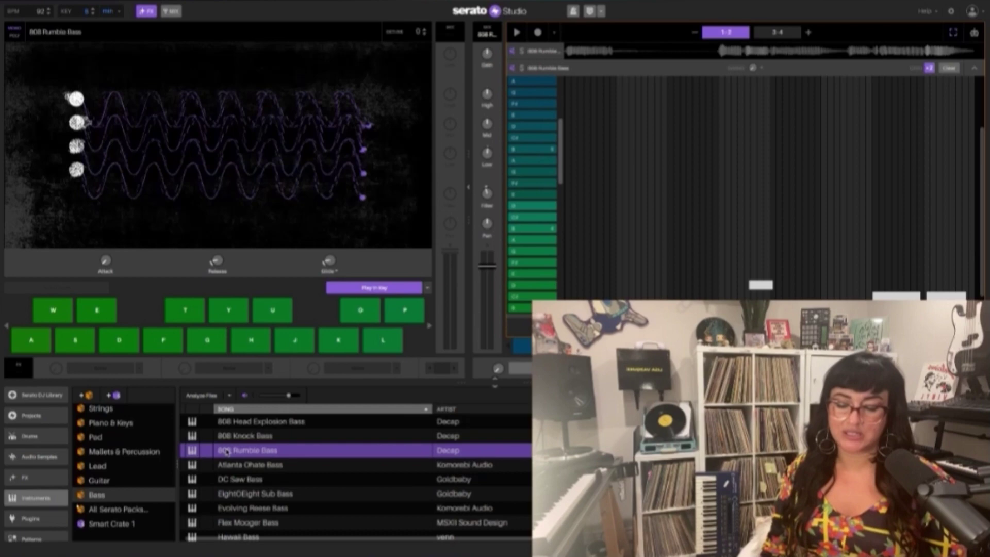
pyautogui.click(346, 287)
pyautogui.click(346, 287)
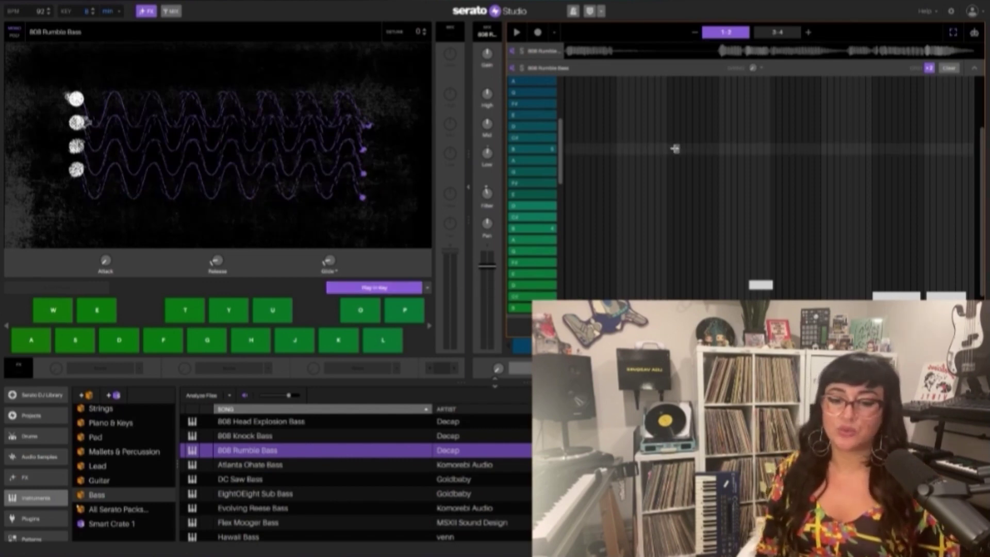
pyautogui.click(660, 69)
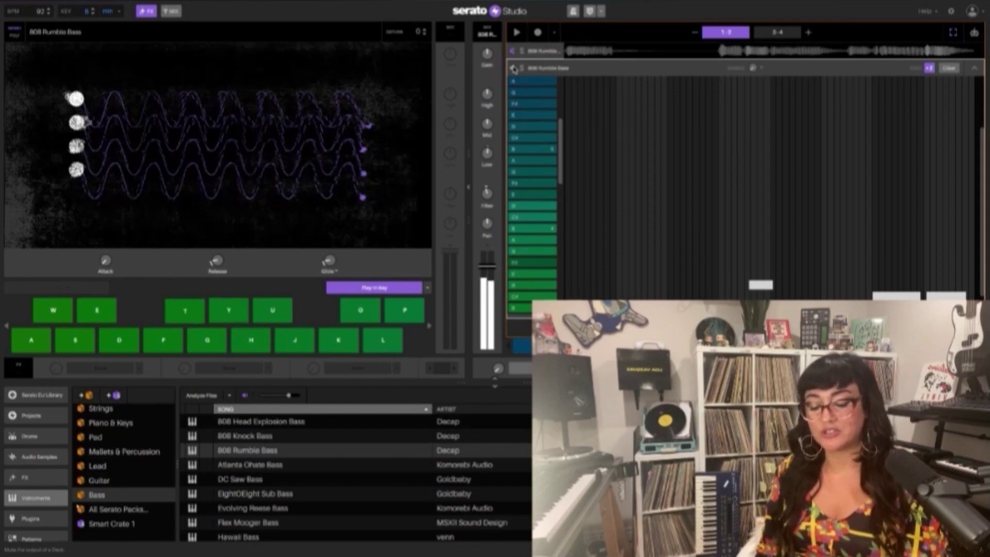
pyautogui.click(517, 33)
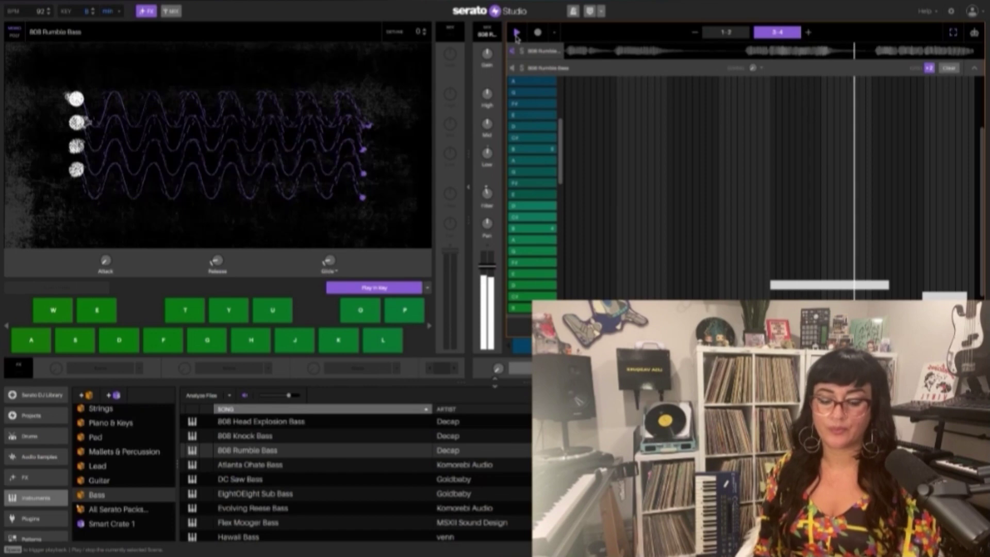
# Step: Stop and replay the bass pattern, then stop and scroll up to show every track lane
pyautogui.click(517, 33)
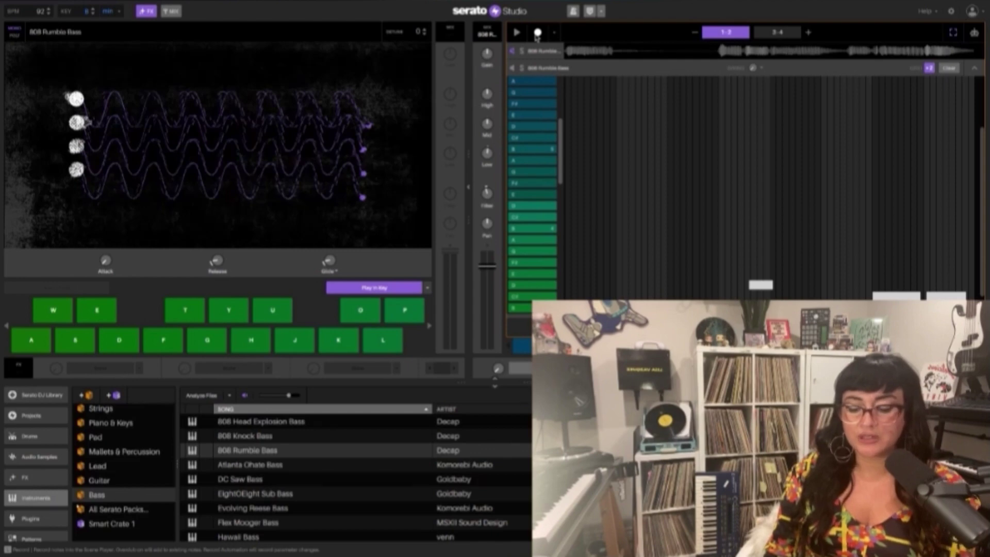
pyautogui.click(537, 34)
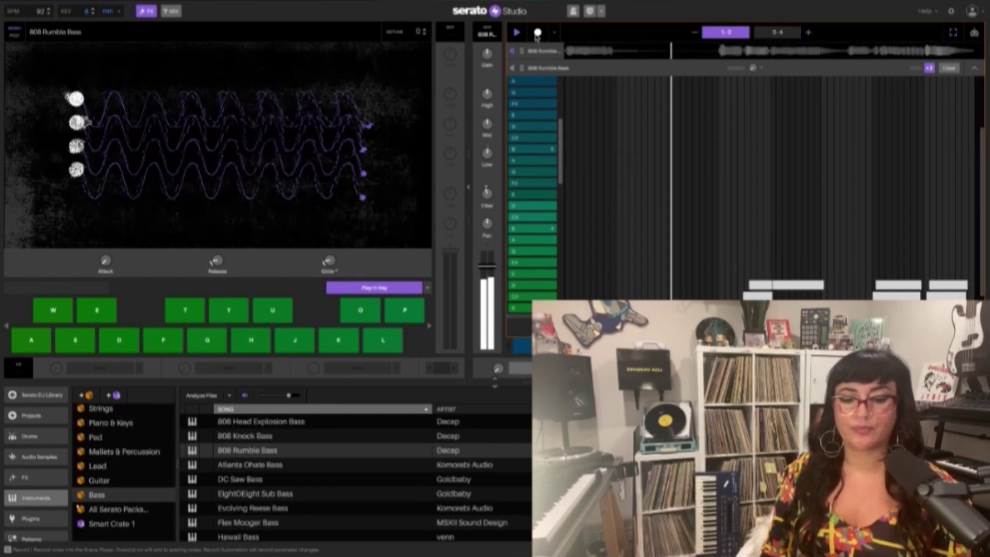
pyautogui.press('space')
pyautogui.scroll(3, 538, 101)
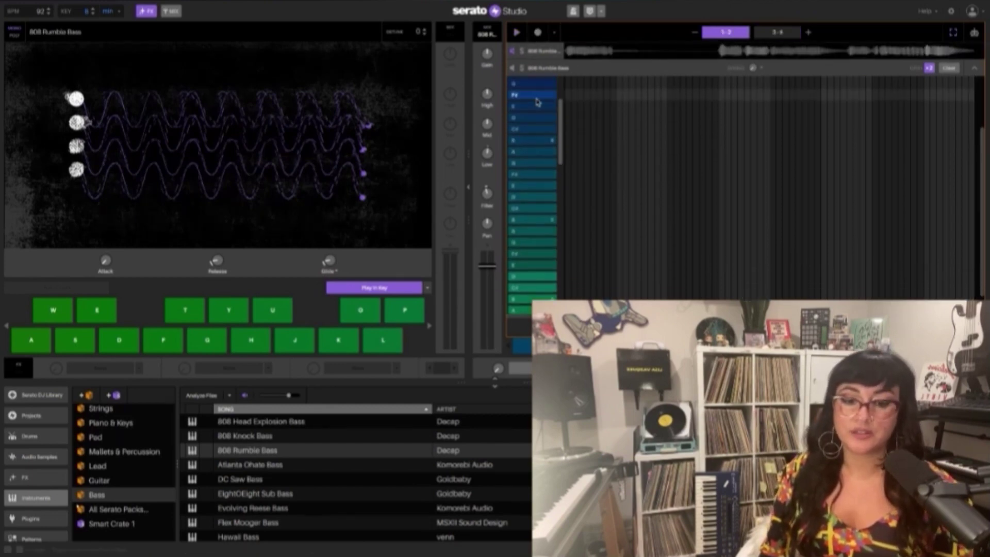
pyautogui.scroll(5, 538, 101)
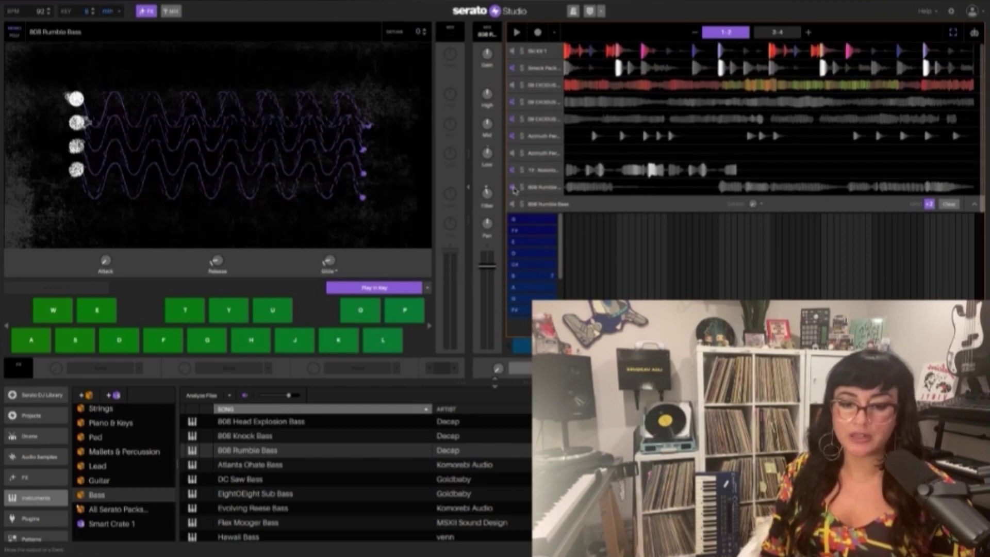
# Step: Unmute the 808 Rumble track, open Azimuth Percussion, audition pads T, U, Y, D, F, then play the scene
pyautogui.click(513, 188)
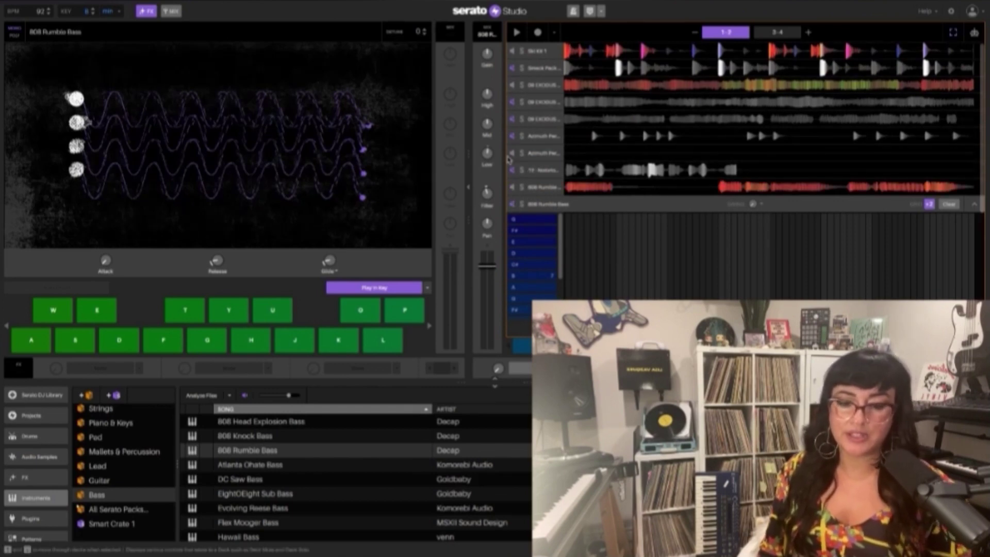
pyautogui.click(535, 154)
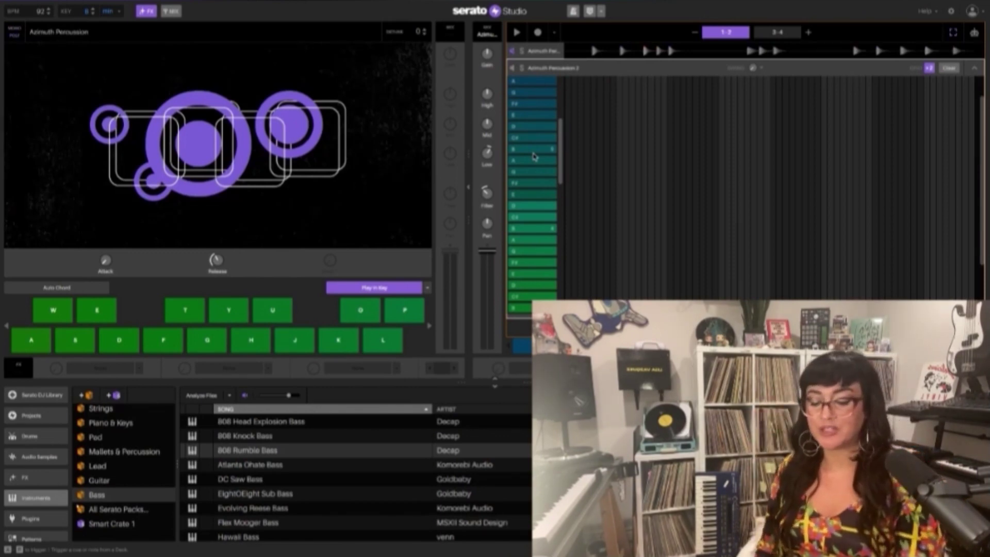
pyautogui.press('t')
pyautogui.press('t')
pyautogui.press('t')
pyautogui.press('t')
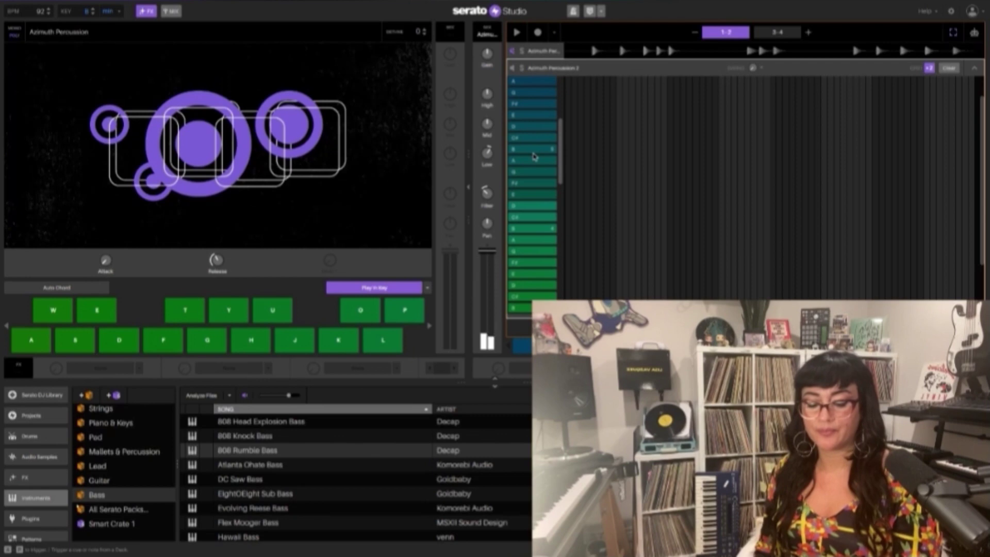
pyautogui.press('u')
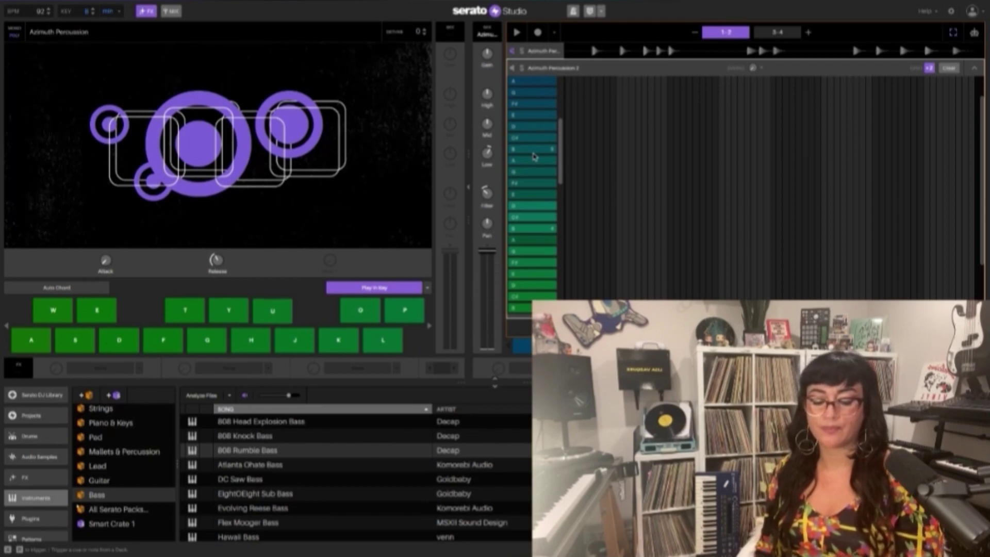
pyautogui.press('y')
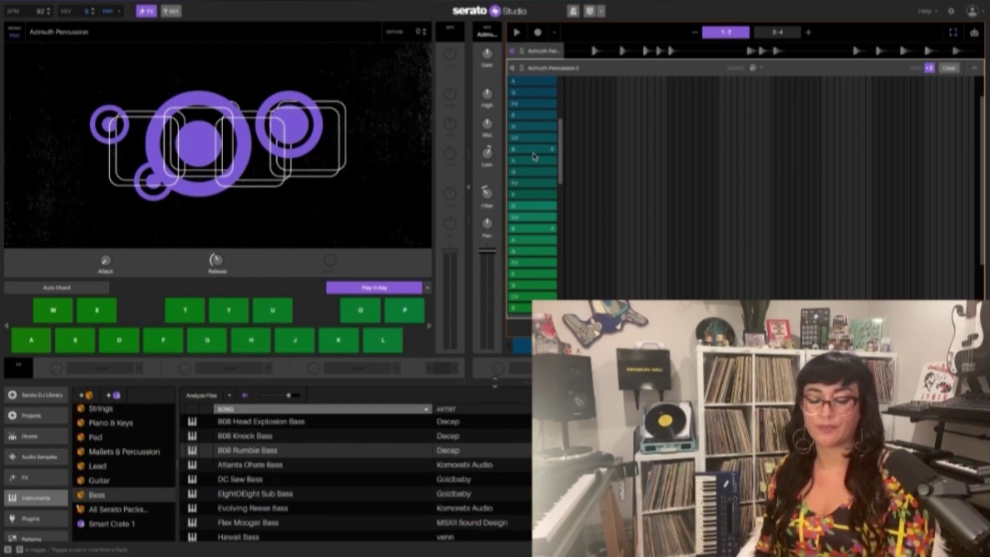
pyautogui.press('d')
pyautogui.press('f')
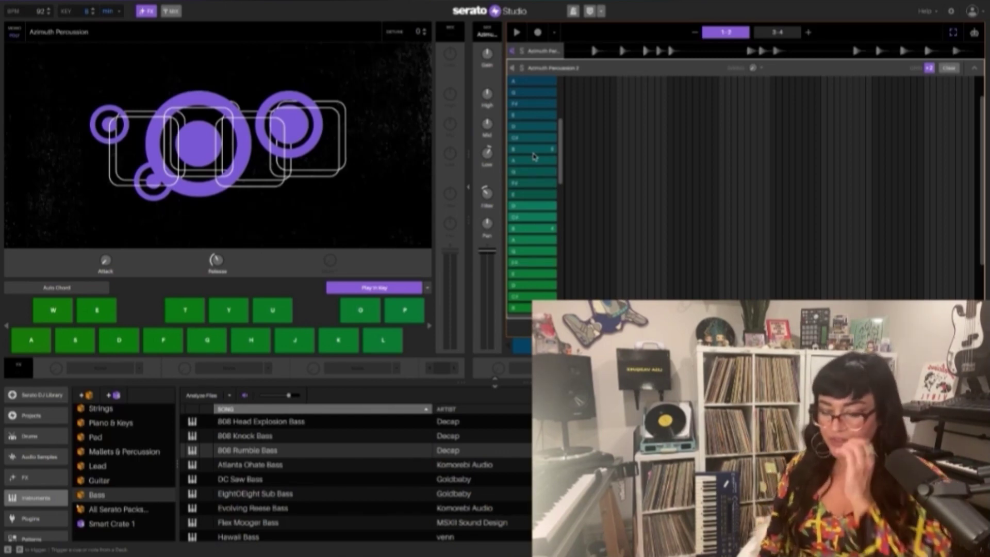
pyautogui.click(534, 153)
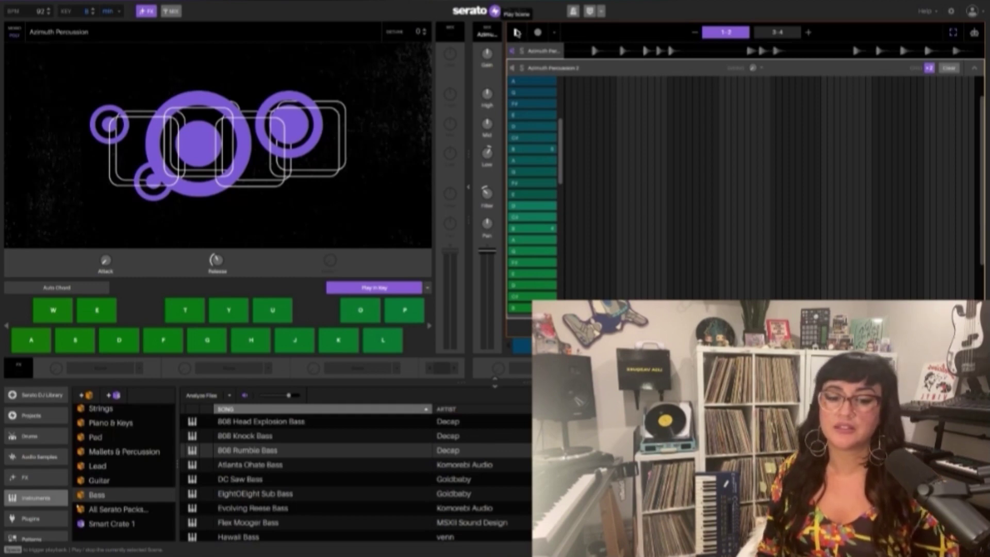
pyautogui.click(495, 10)
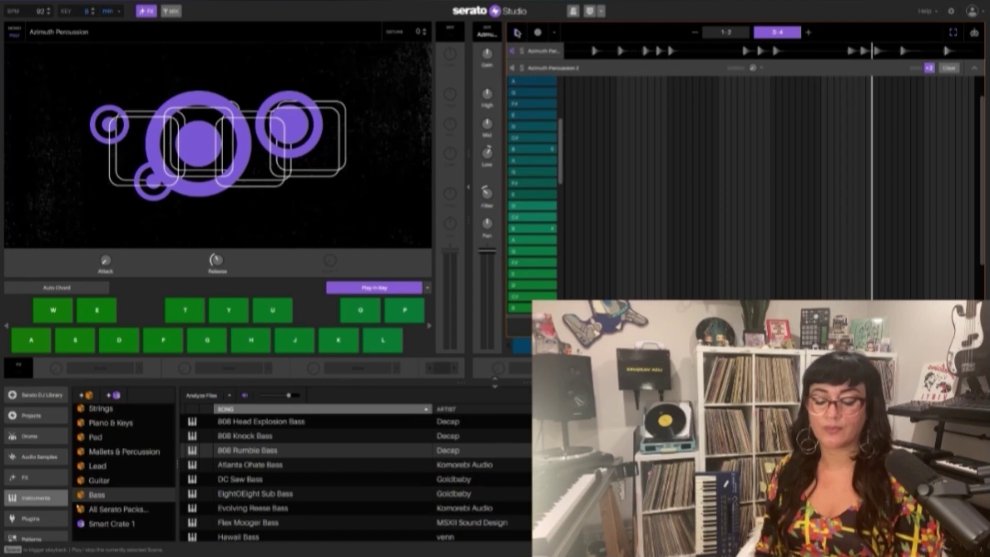
# Step: Record Azimuth Percussion hits into the pattern, clearing two takes before keeping the third
pyautogui.click(517, 32)
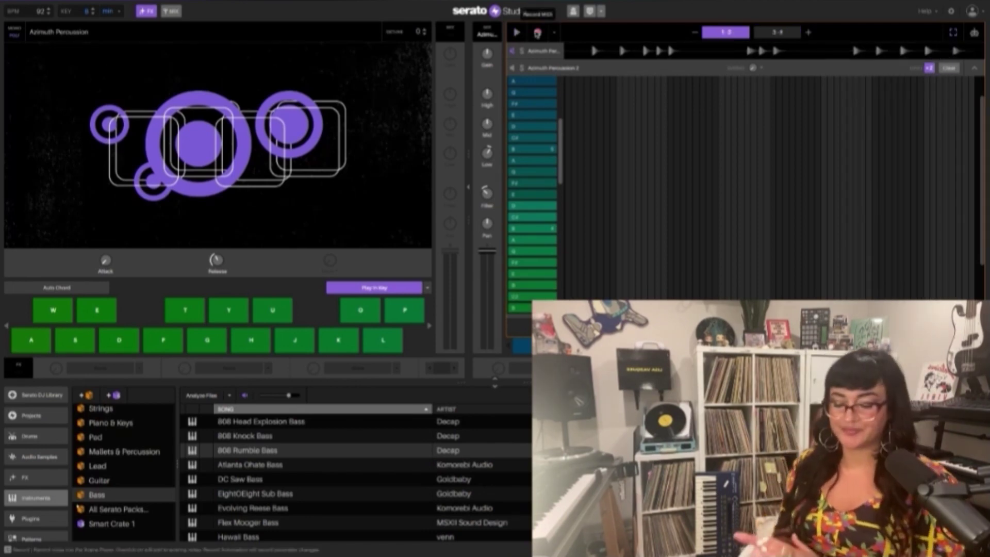
pyautogui.click(538, 34)
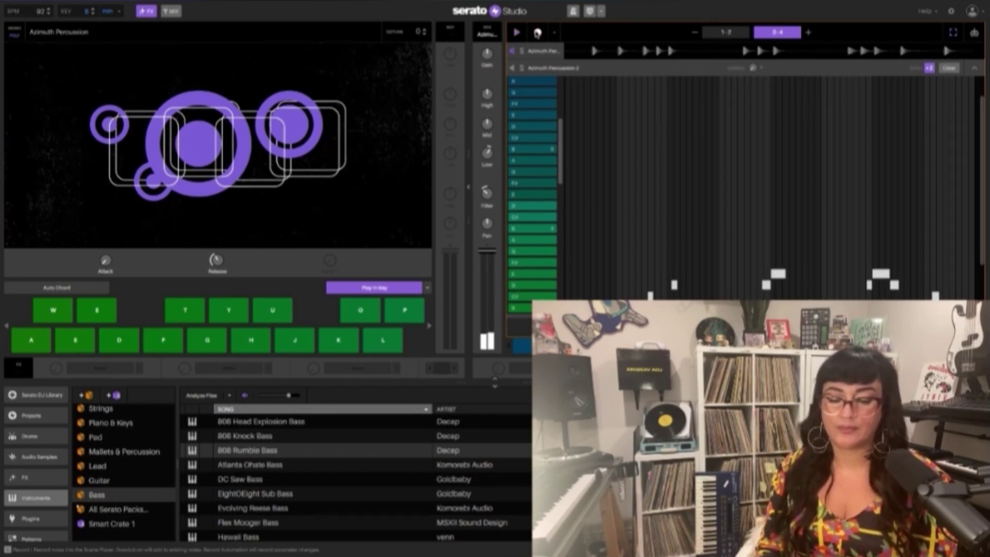
pyautogui.click(537, 35)
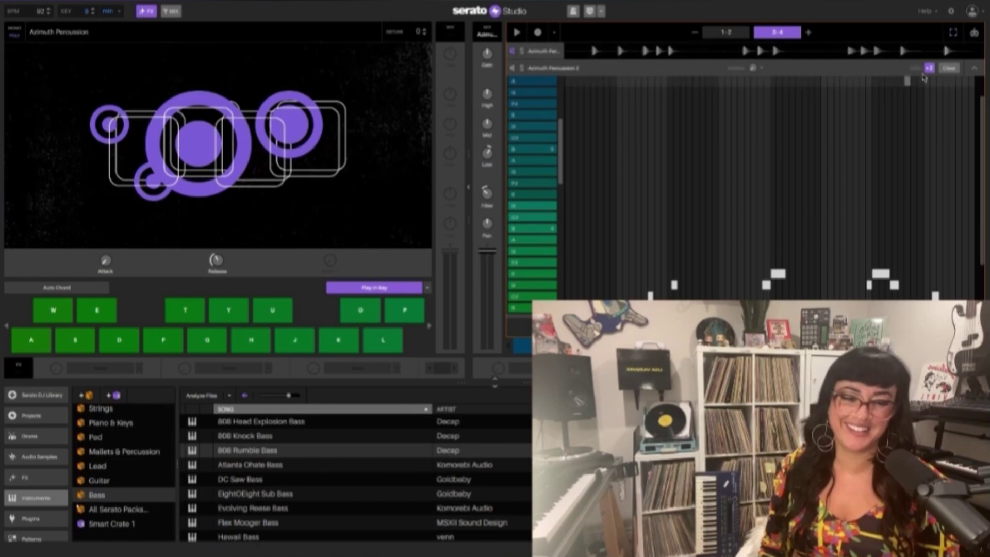
pyautogui.click(949, 69)
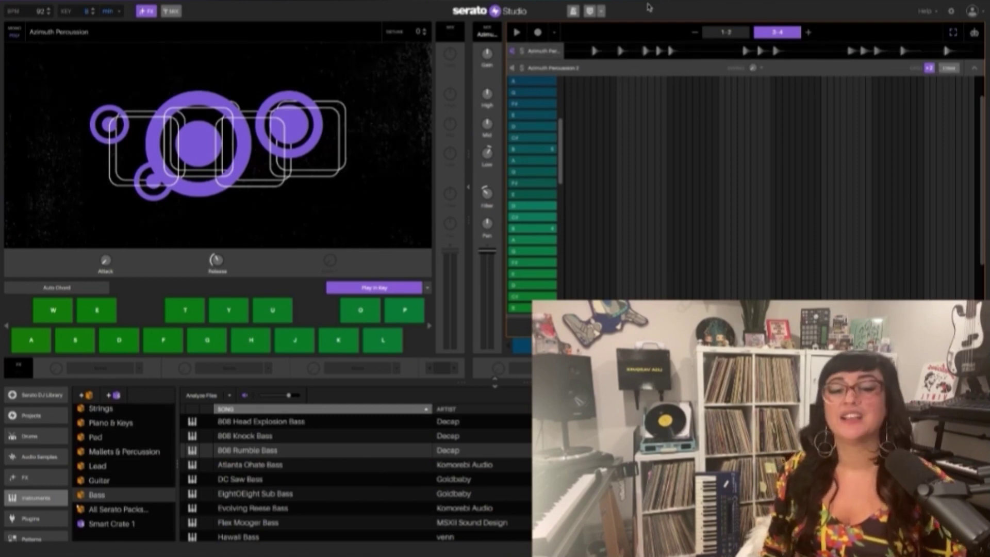
pyautogui.click(539, 33)
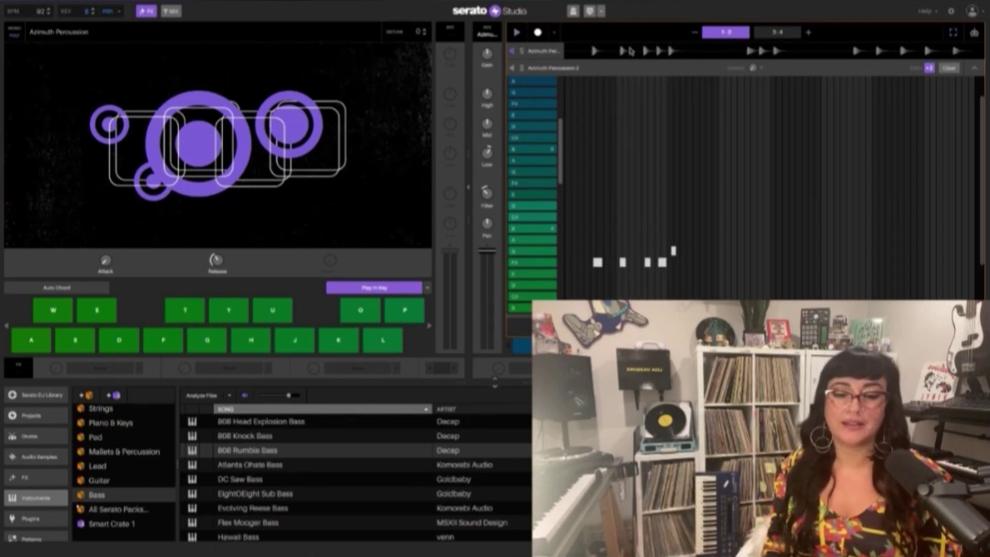
pyautogui.click(952, 69)
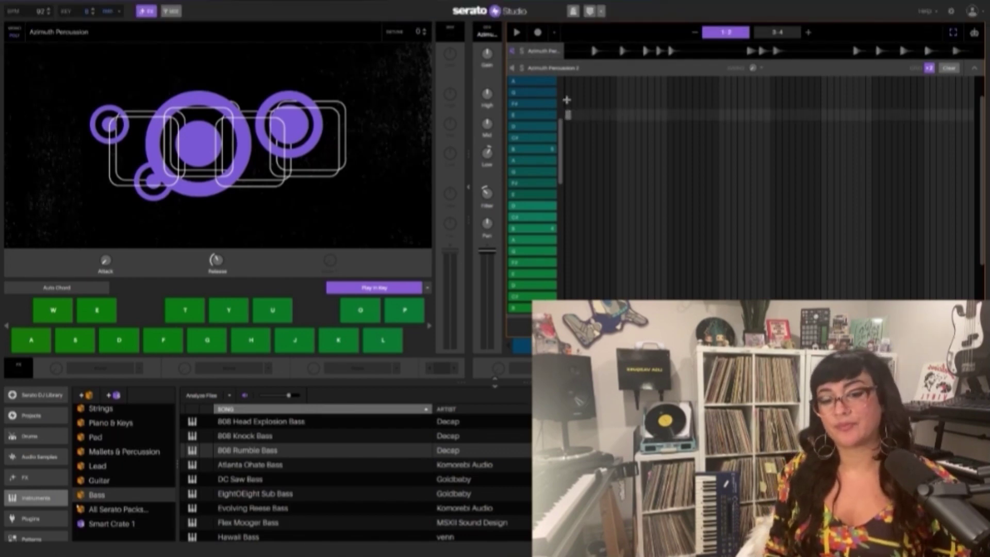
pyautogui.click(539, 34)
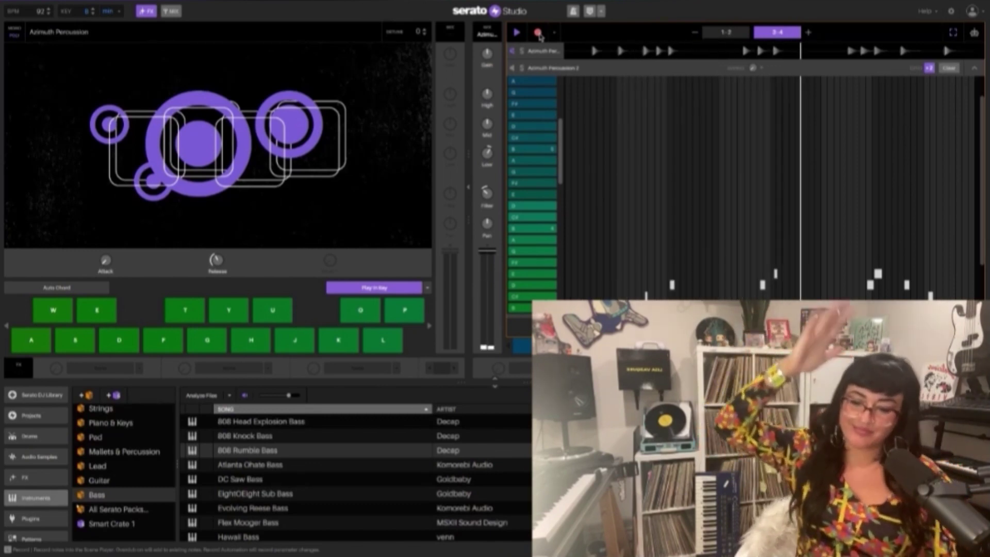
pyautogui.click(539, 35)
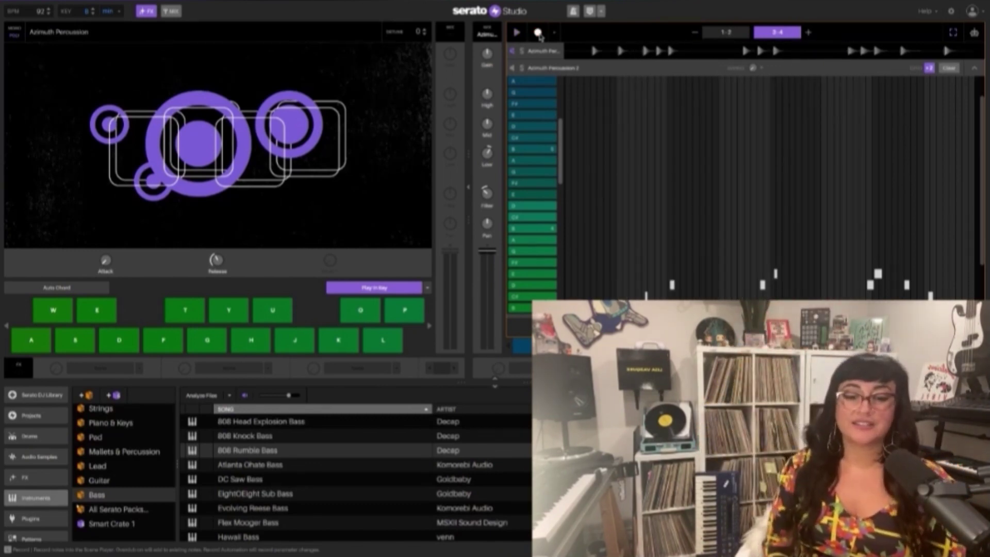
pyautogui.scroll(-8, 573, 99)
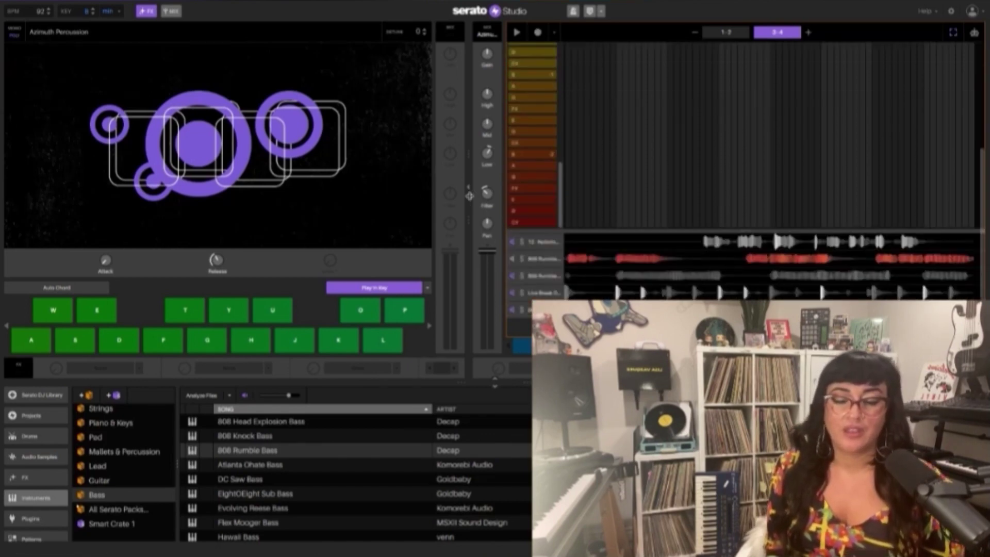
# Step: Load the Notorious Big – The What acapella on the sample deck, trigger chops 1 and 4, then play the scene
pyautogui.click(544, 242)
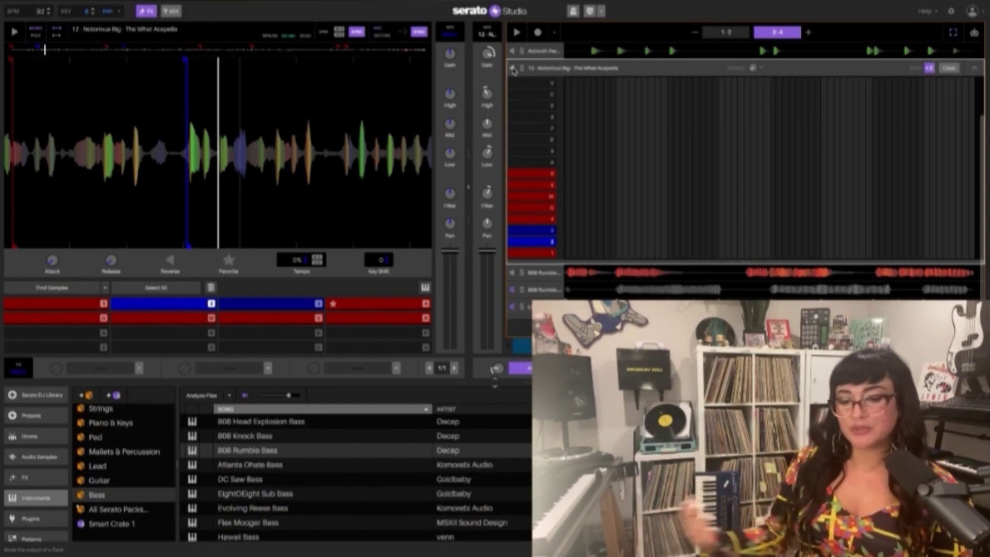
pyautogui.press('1')
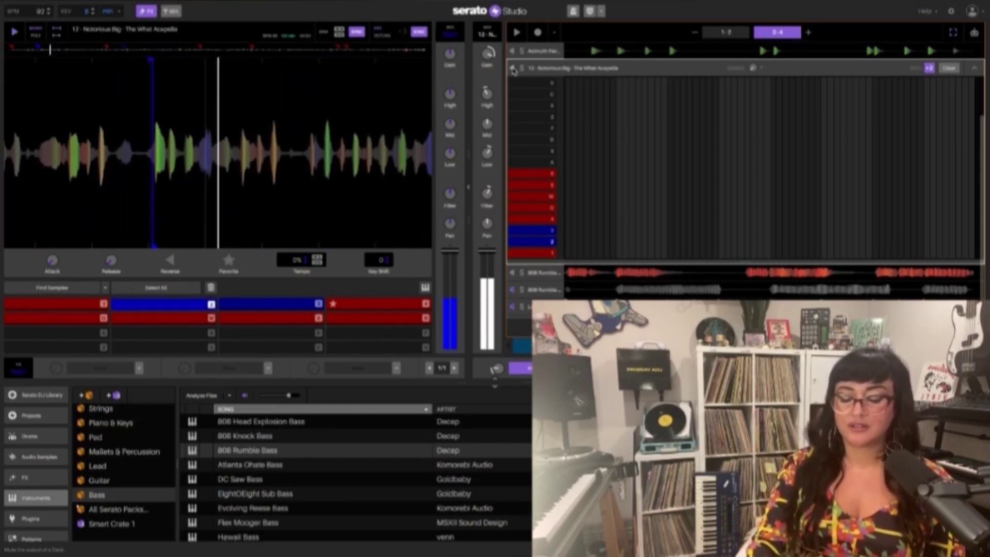
pyautogui.press('4')
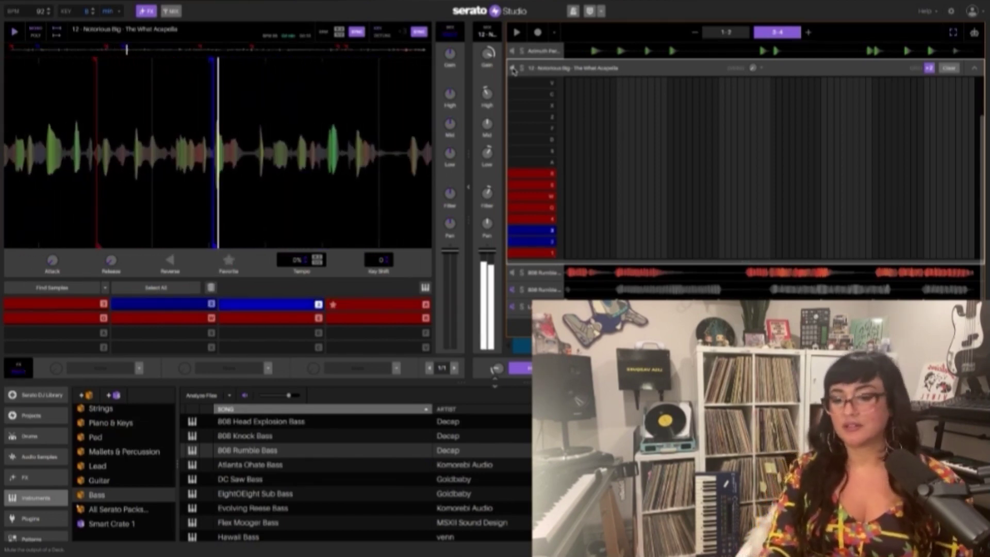
pyautogui.press('4')
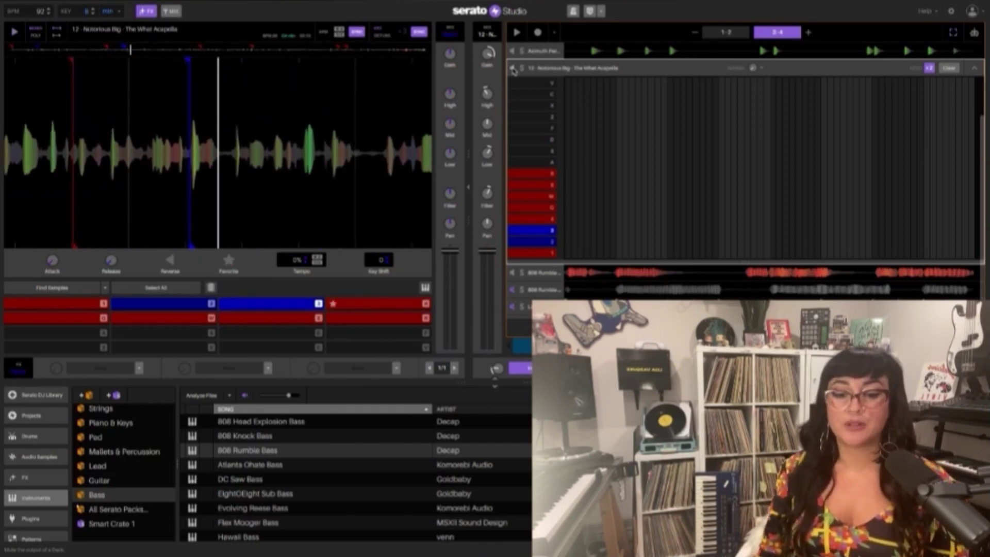
pyautogui.click(521, 33)
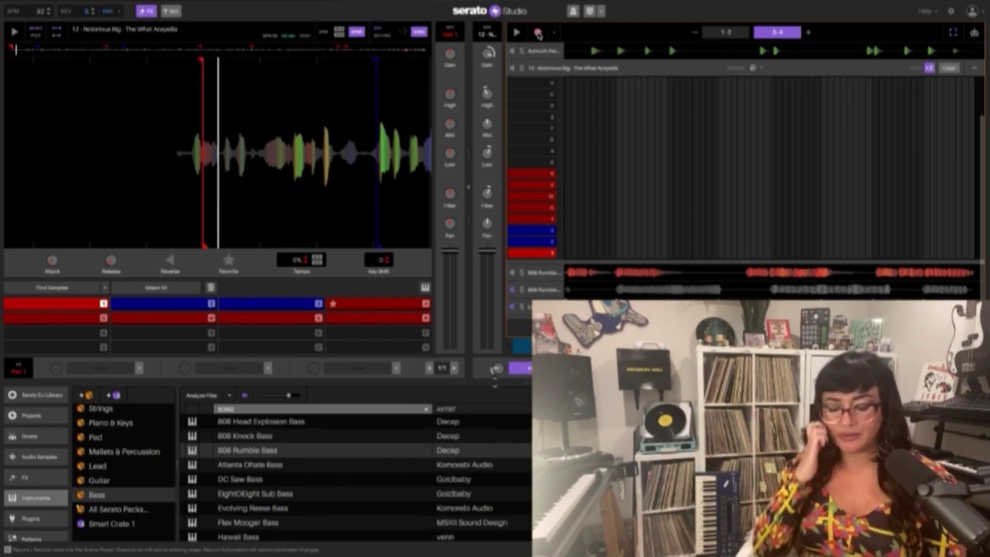
# Step: Record acapella chops 2, 3, 4 and 3 into the pattern while the scene plays, then stop
pyautogui.click(538, 34)
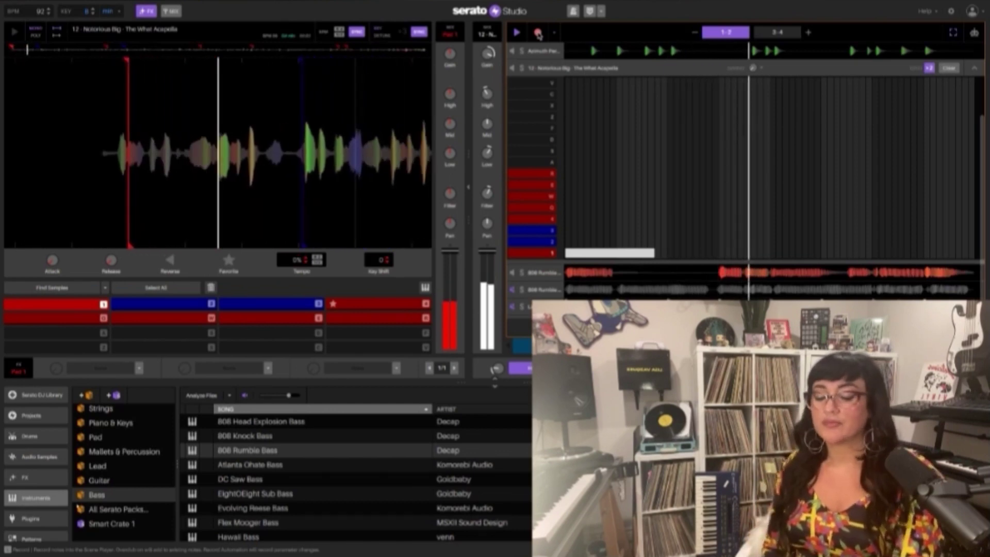
pyautogui.press('2')
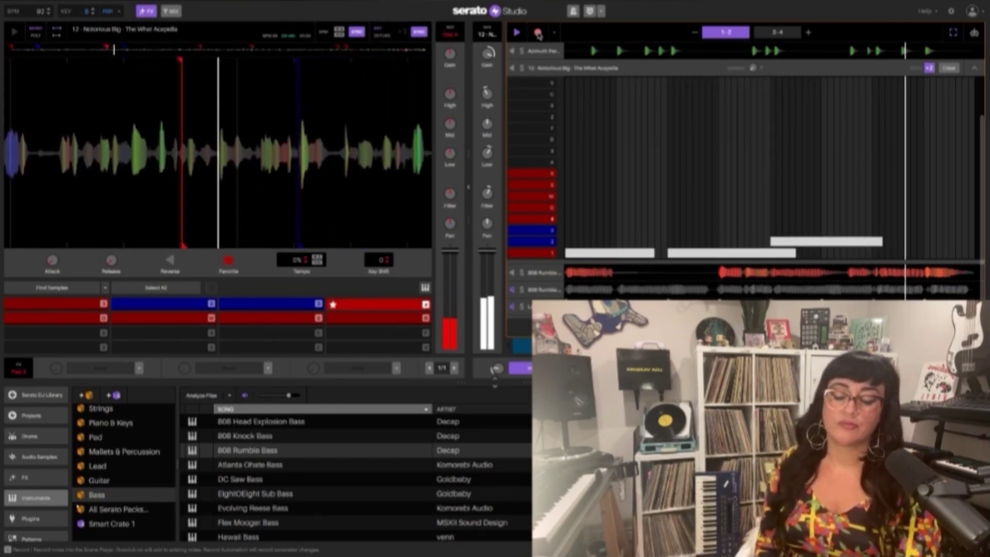
pyautogui.press('3')
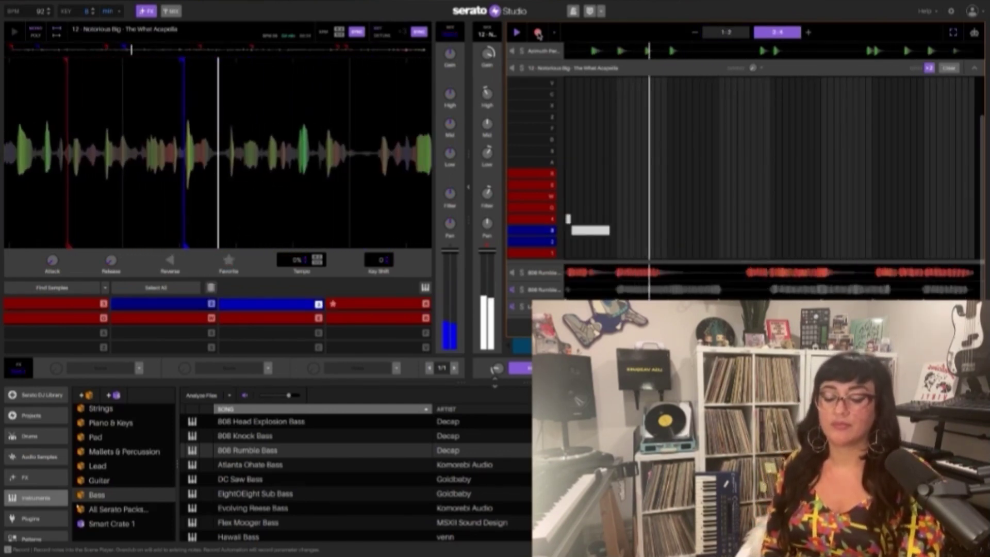
pyautogui.press('4')
pyautogui.press('3')
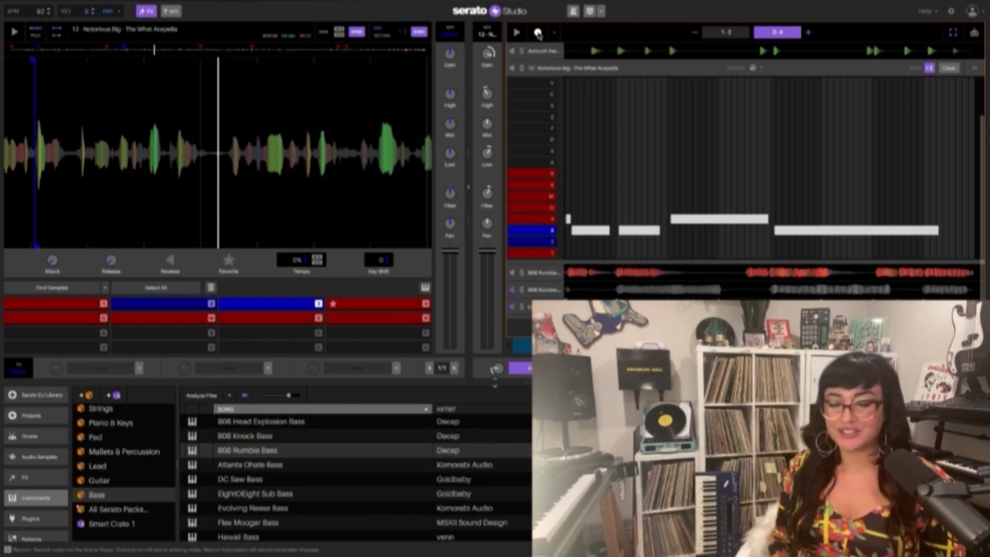
pyautogui.click(370, 17)
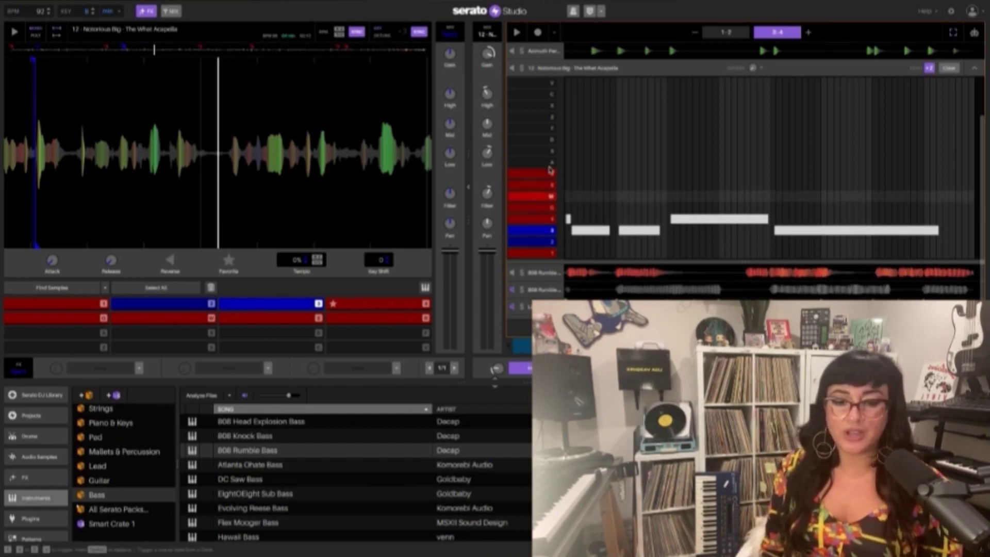
# Step: Play the whole beat and briefly mute then unmute the first drum track
pyautogui.scroll(-1, 516, 257)
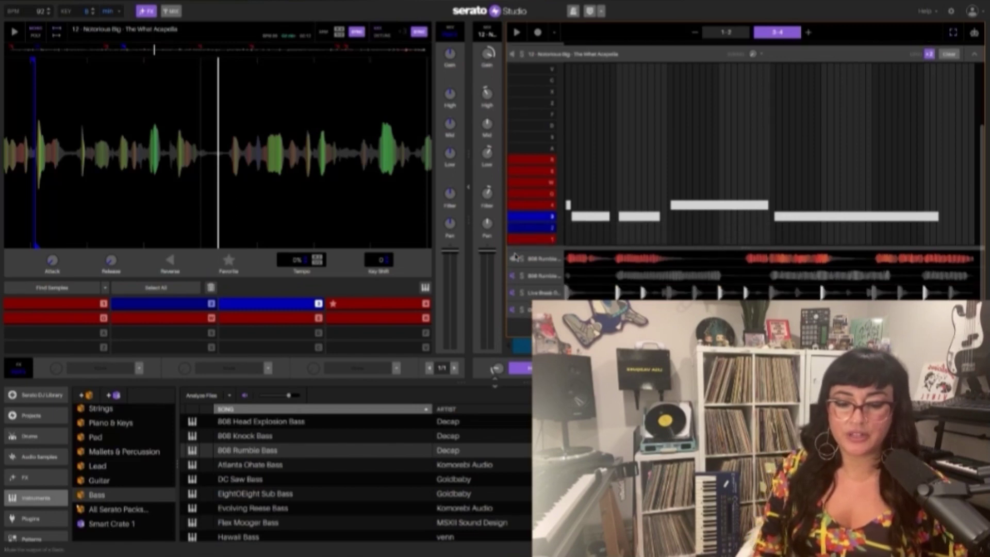
pyautogui.scroll(5, 515, 256)
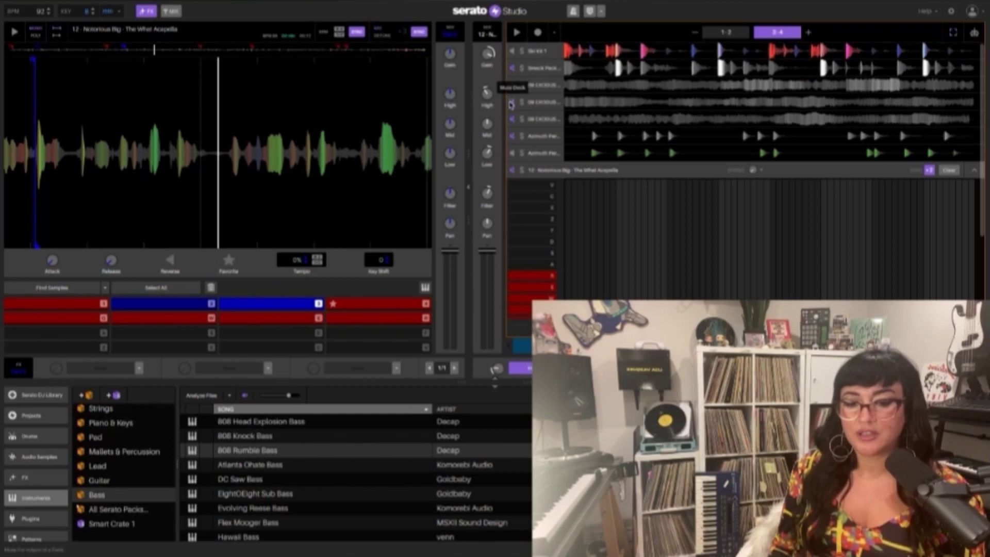
pyautogui.press('space')
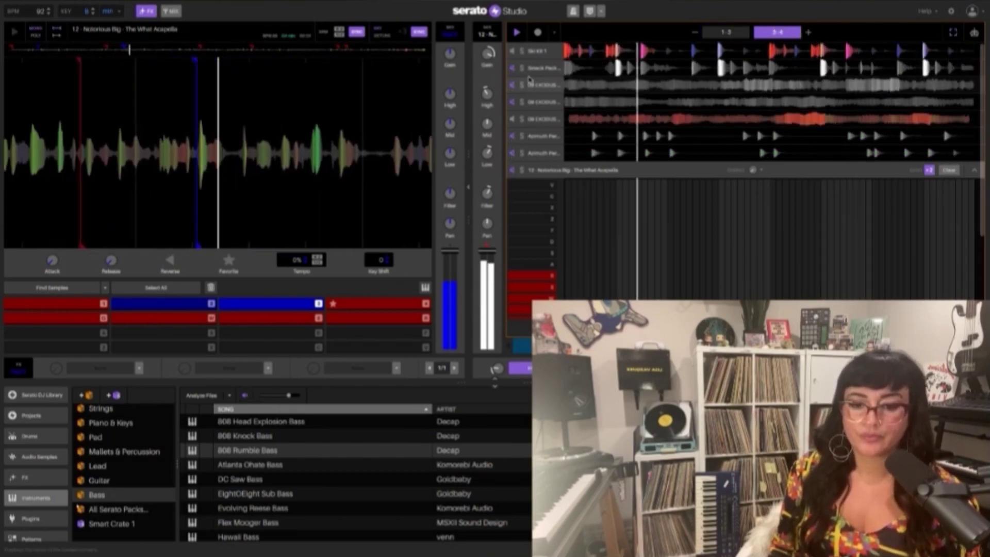
pyautogui.click(513, 51)
pyautogui.click(514, 52)
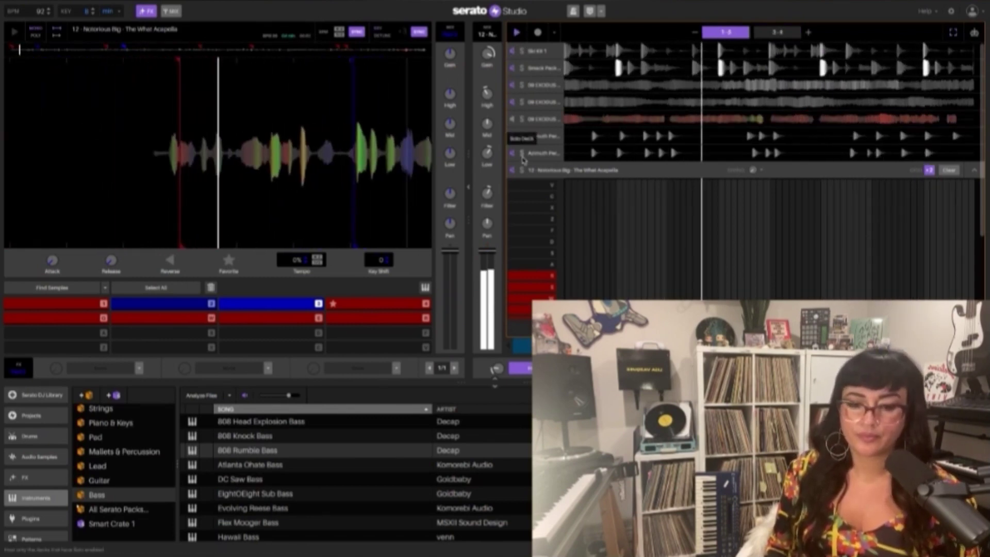
# Step: Mute the top 808 bass track, unmute the top drum and third tracks, and mute the fifth
pyautogui.scroll(-2, 524, 160)
pyautogui.scroll(-3, 523, 160)
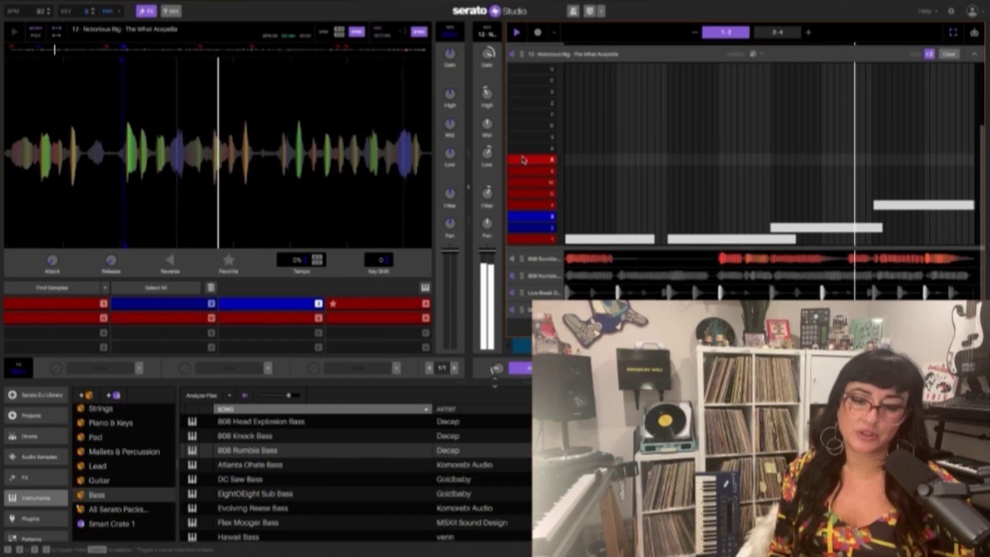
pyautogui.click(515, 261)
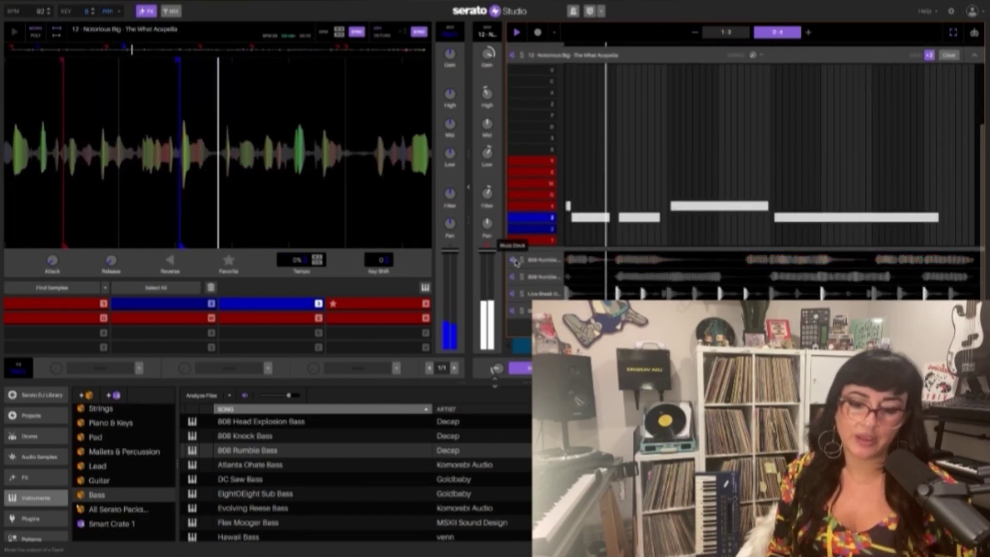
pyautogui.scroll(5, 515, 262)
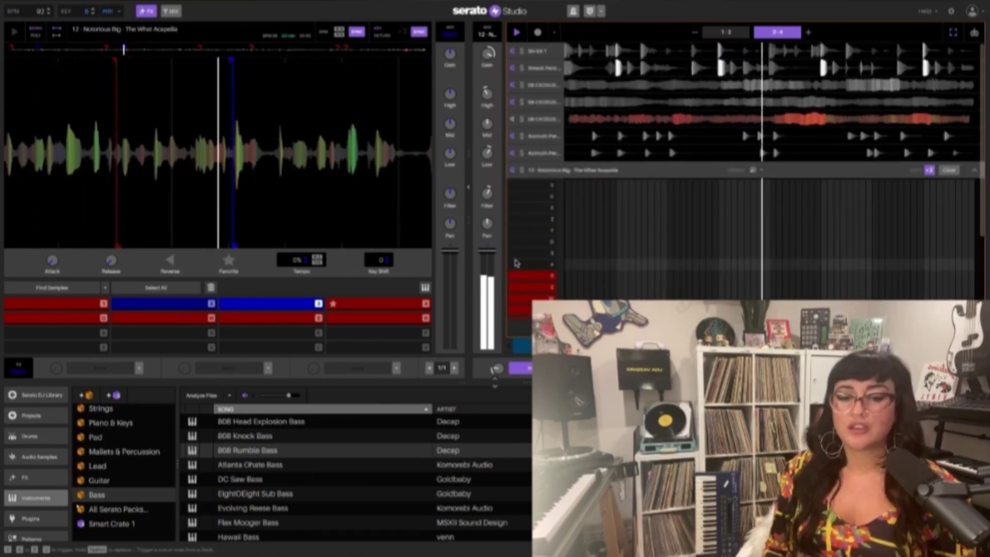
pyautogui.click(515, 51)
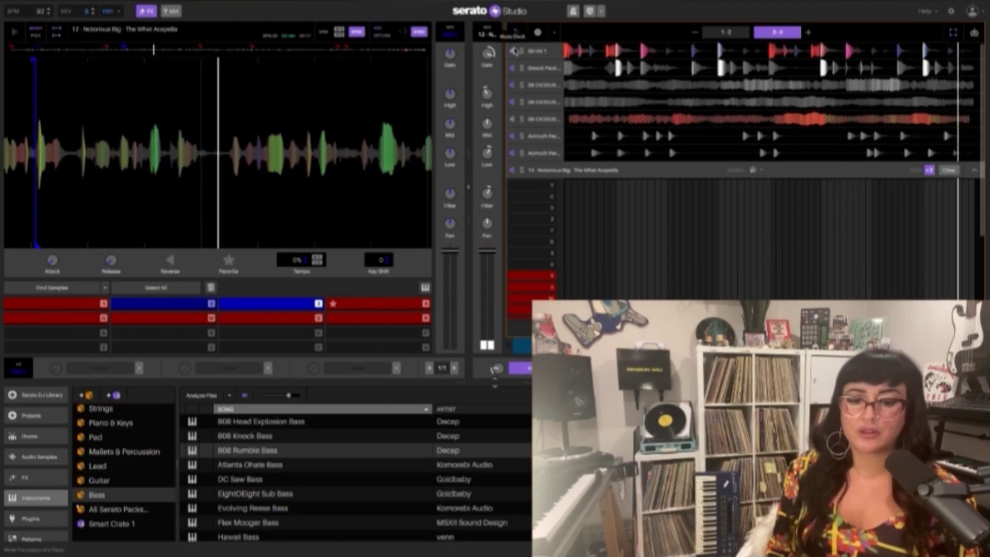
pyautogui.click(513, 85)
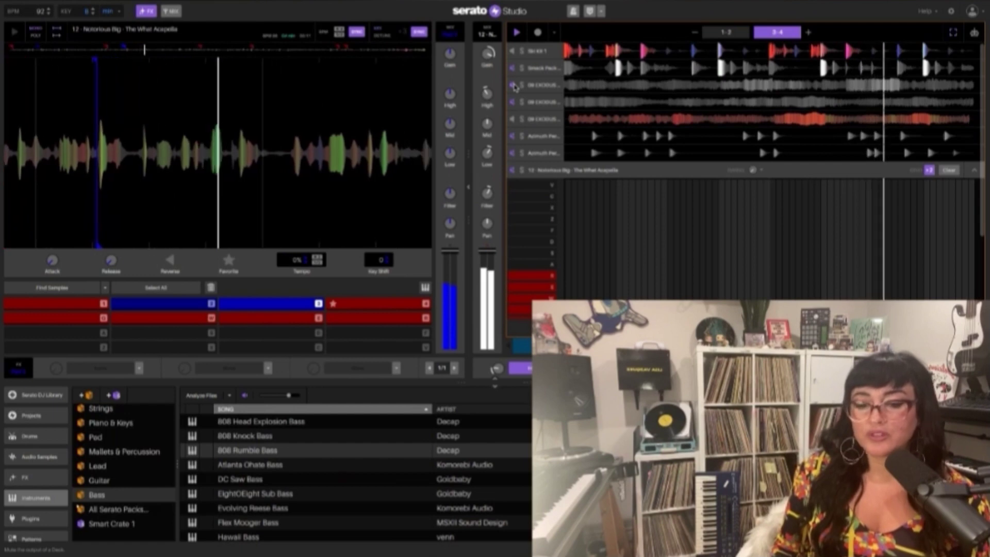
pyautogui.click(513, 120)
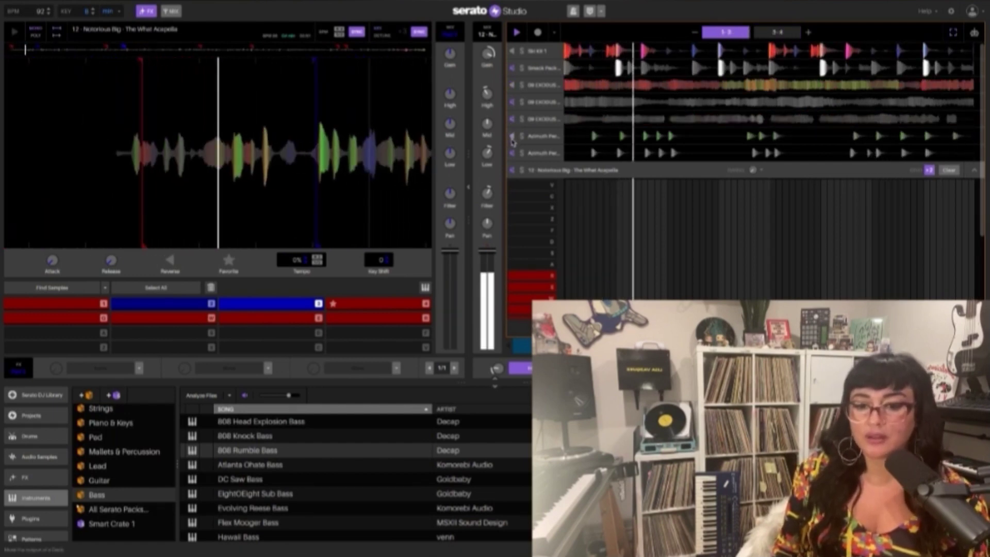
# Step: Open the 808 Rumble Bass part for editing below the track list
pyautogui.scroll(-3, 518, 165)
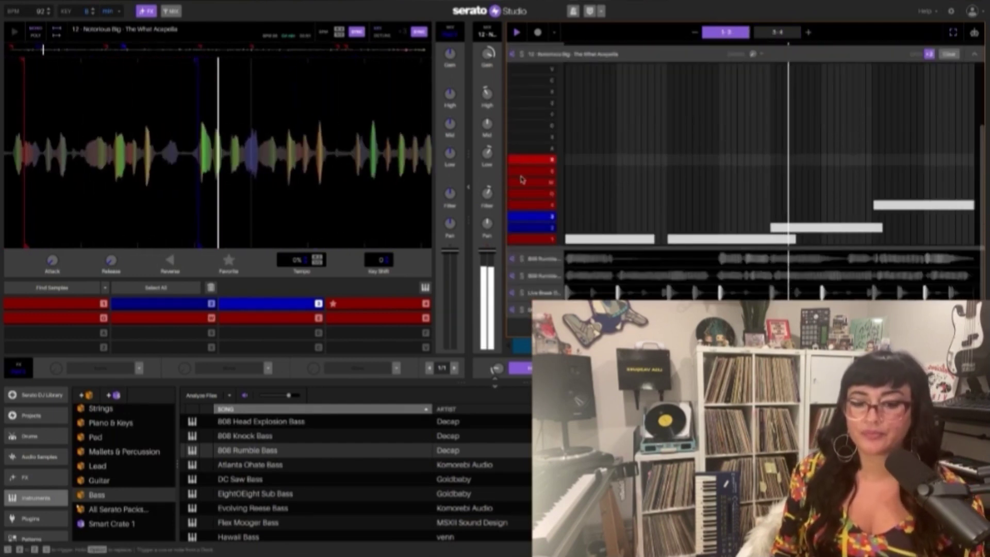
pyautogui.click(513, 261)
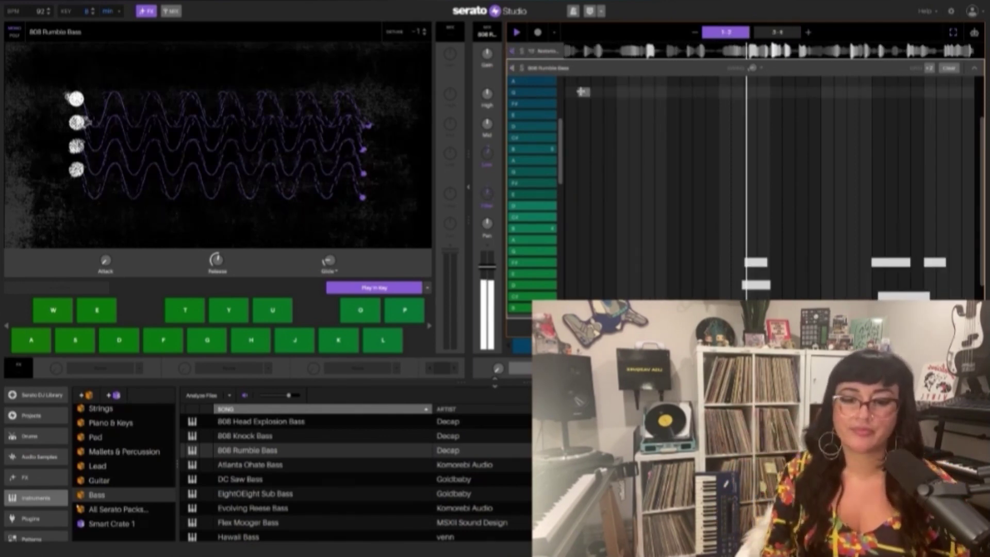
pyautogui.scroll(-8, 573, 91)
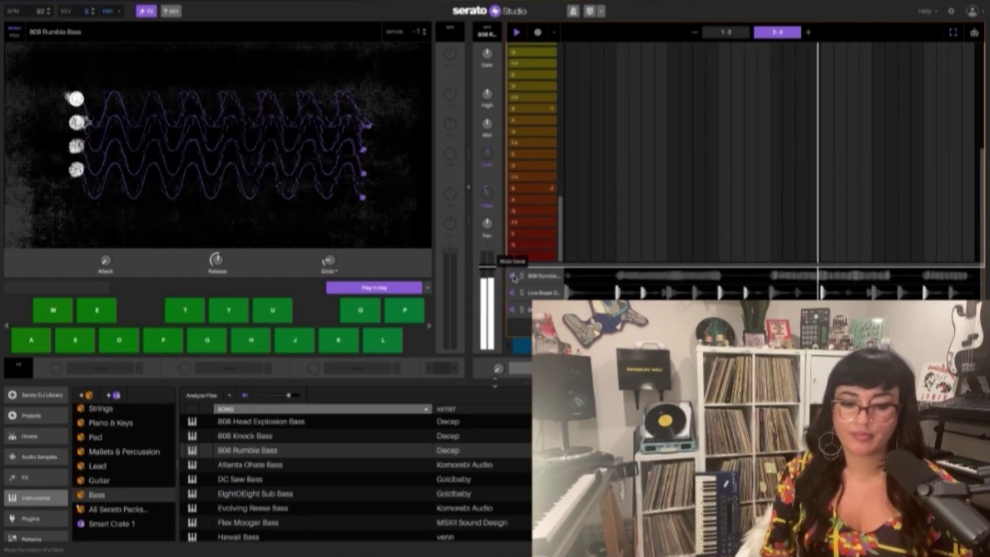
pyautogui.scroll(10, 567, 199)
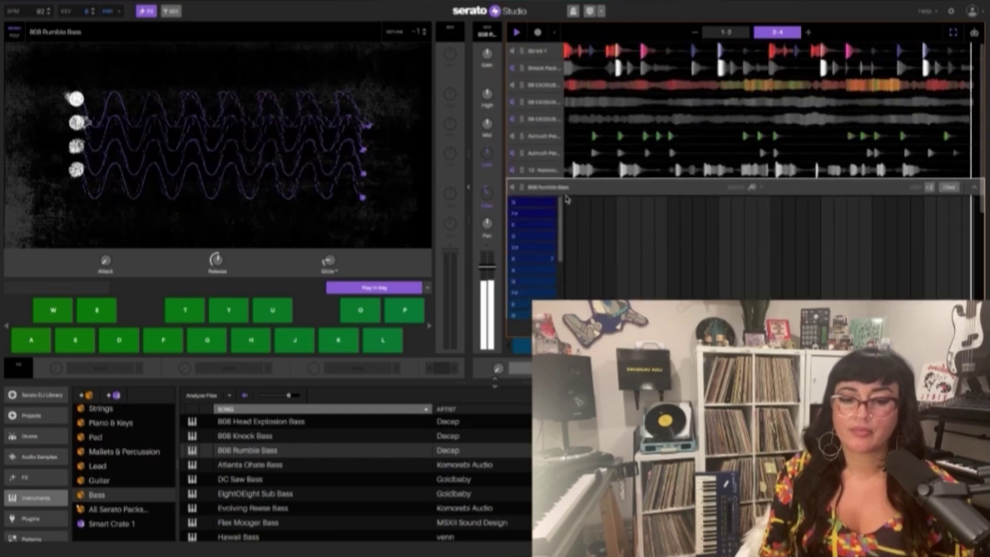
pyautogui.click(512, 170)
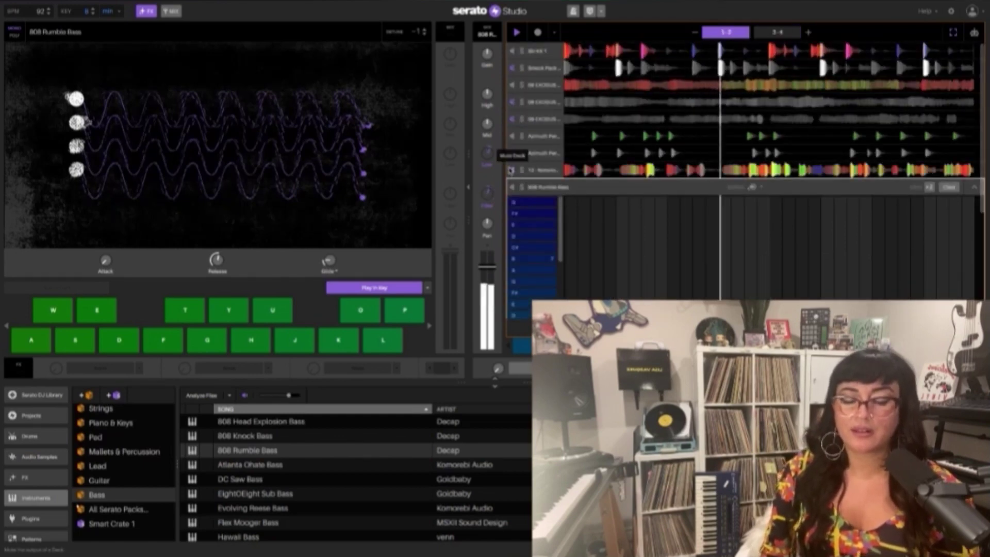